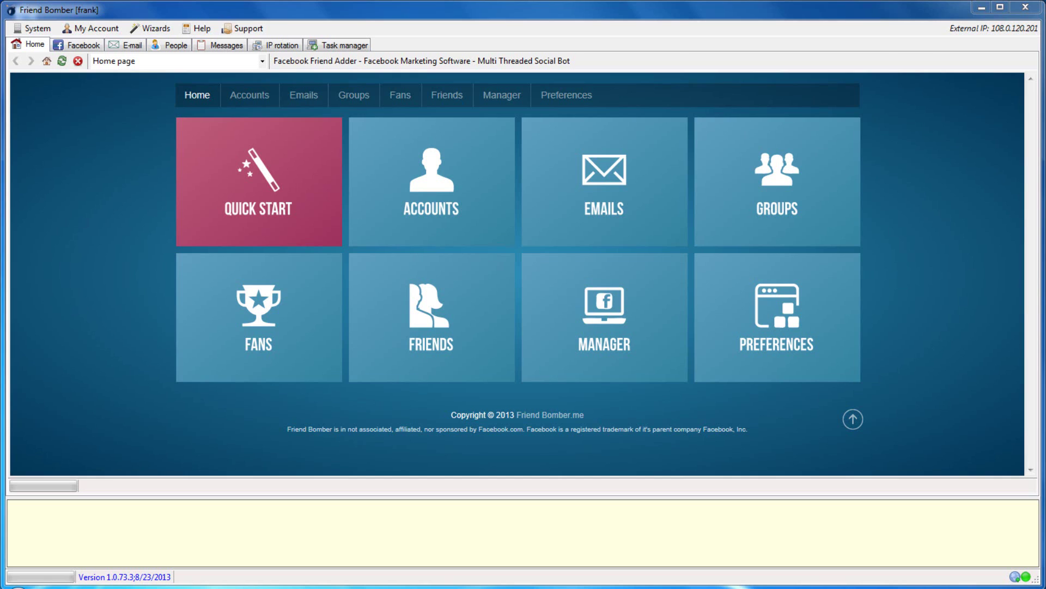
Show the Facebook accounts list with Campaign 1's three verified accounts.
left_click(87, 48)
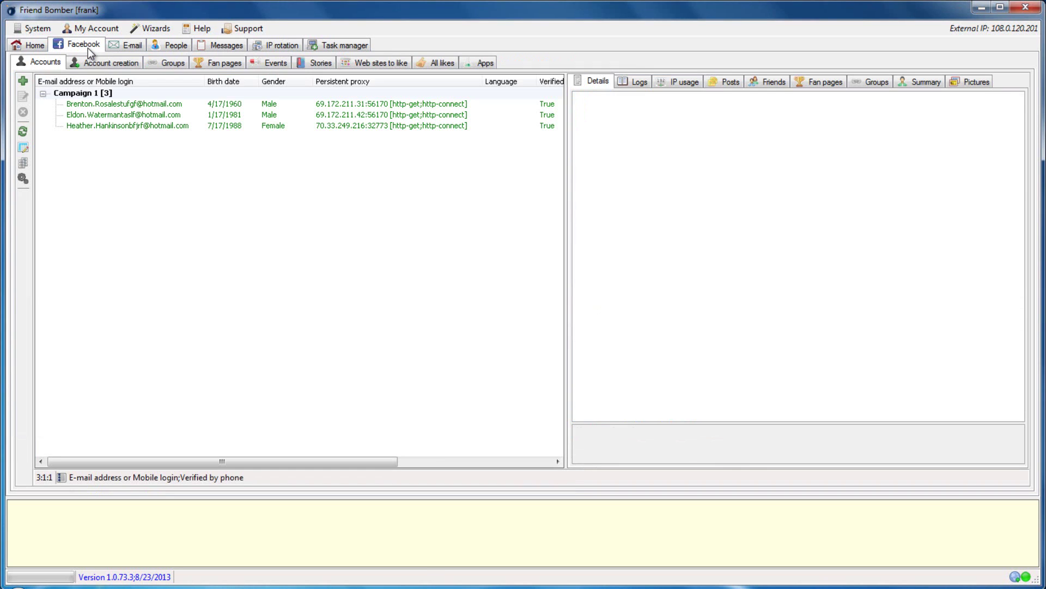
From the first account's Add bulk task menu, open Find Facebook friends, then cancel it.
left_click(127, 104)
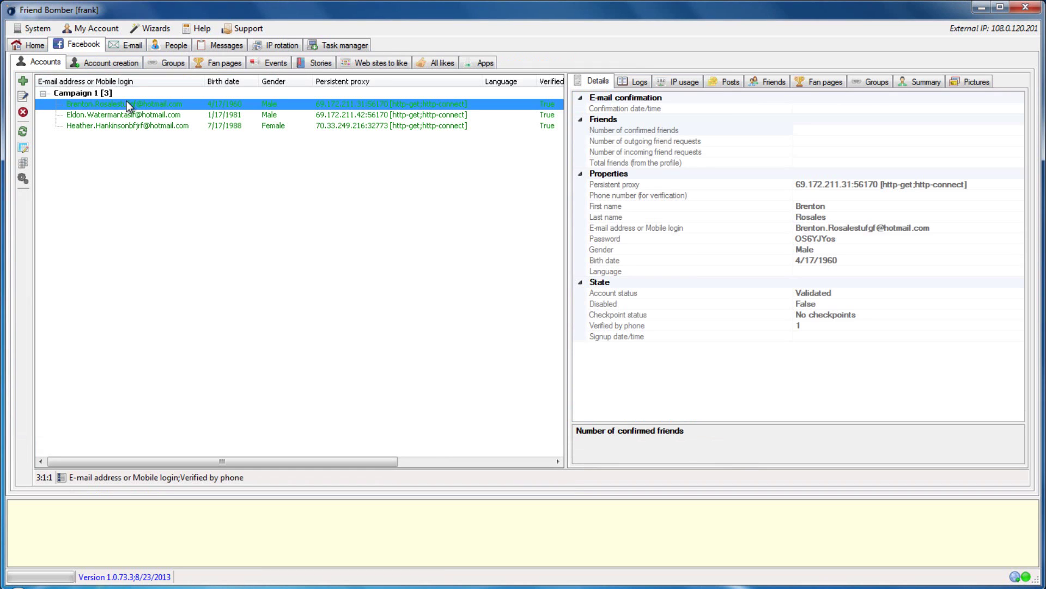
left_click(133, 166)
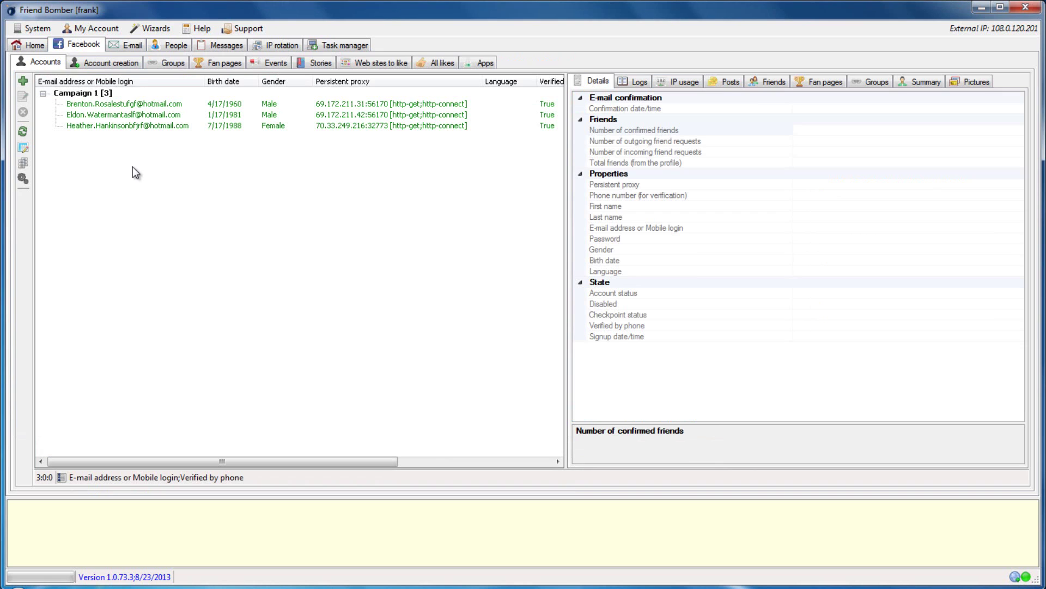
left_click(137, 103)
right_click(138, 102)
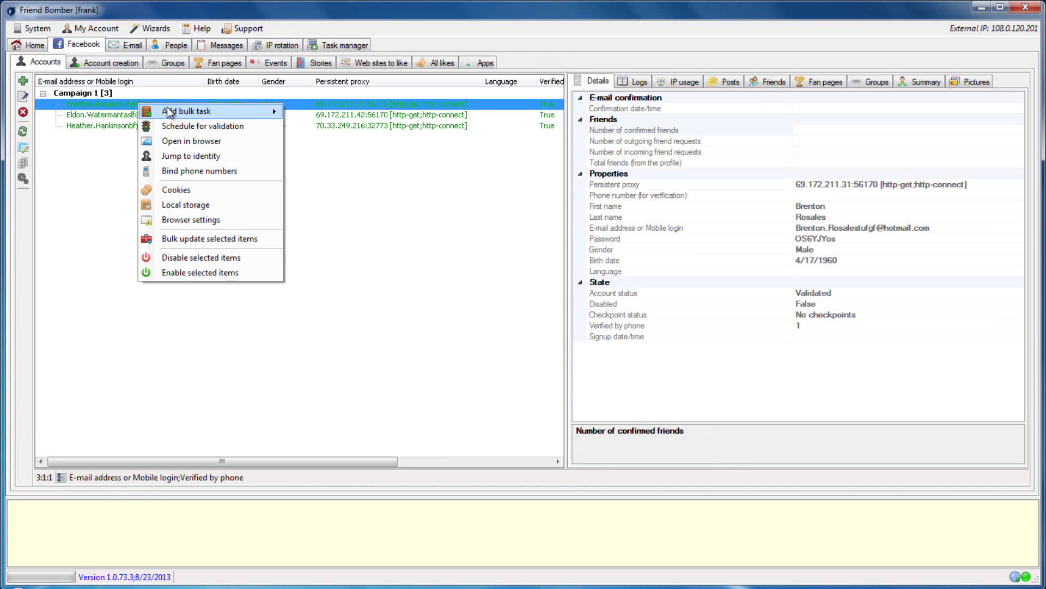
mouse_move(169, 111)
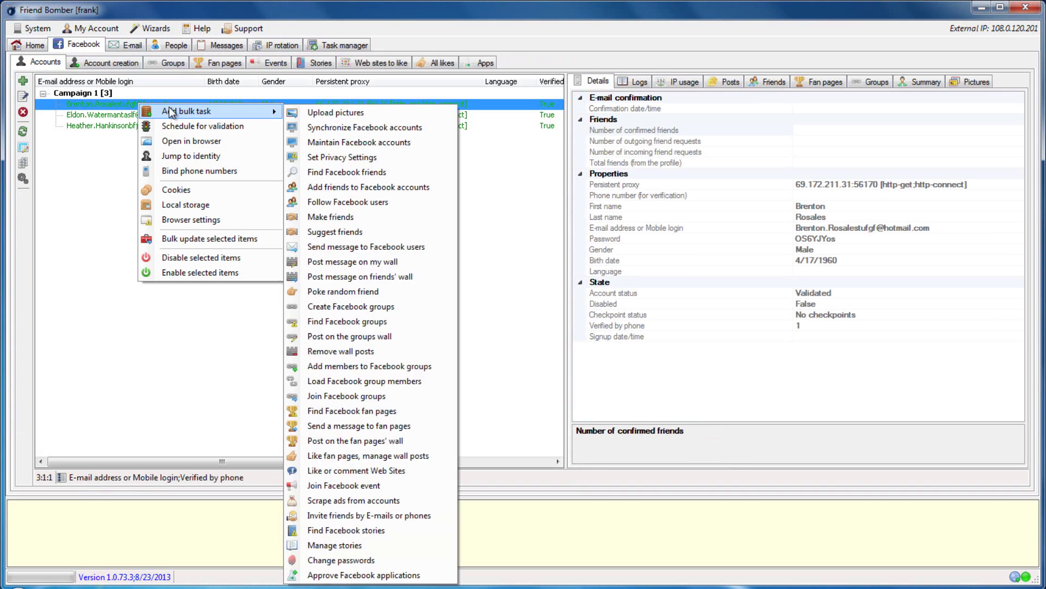
left_click(331, 173)
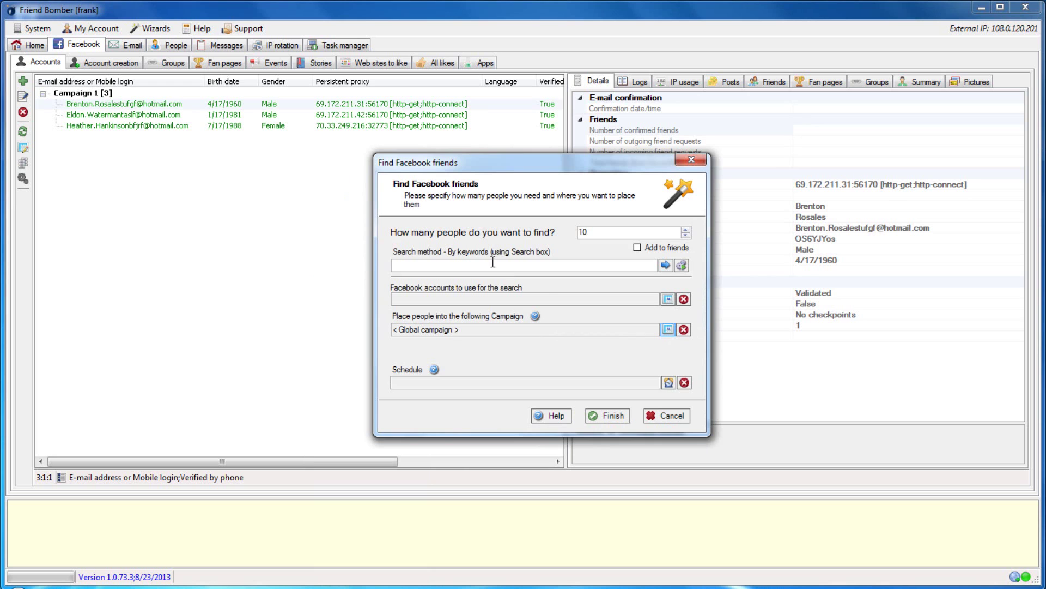
left_click(656, 416)
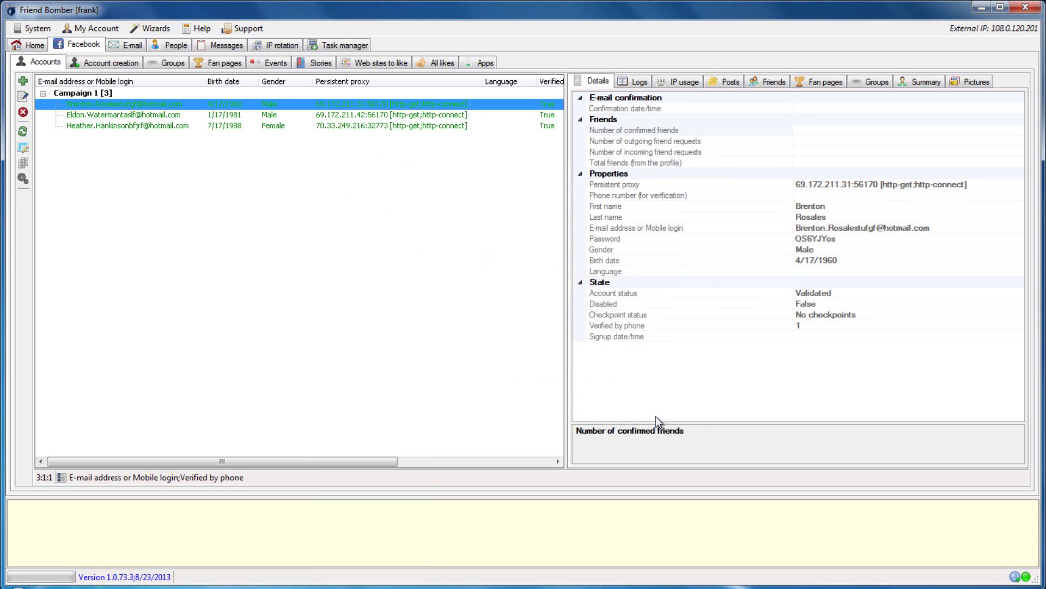
Launch the Find Facebook friends wizard from Wizards > Facebook.
left_click(155, 30)
mouse_move(181, 90)
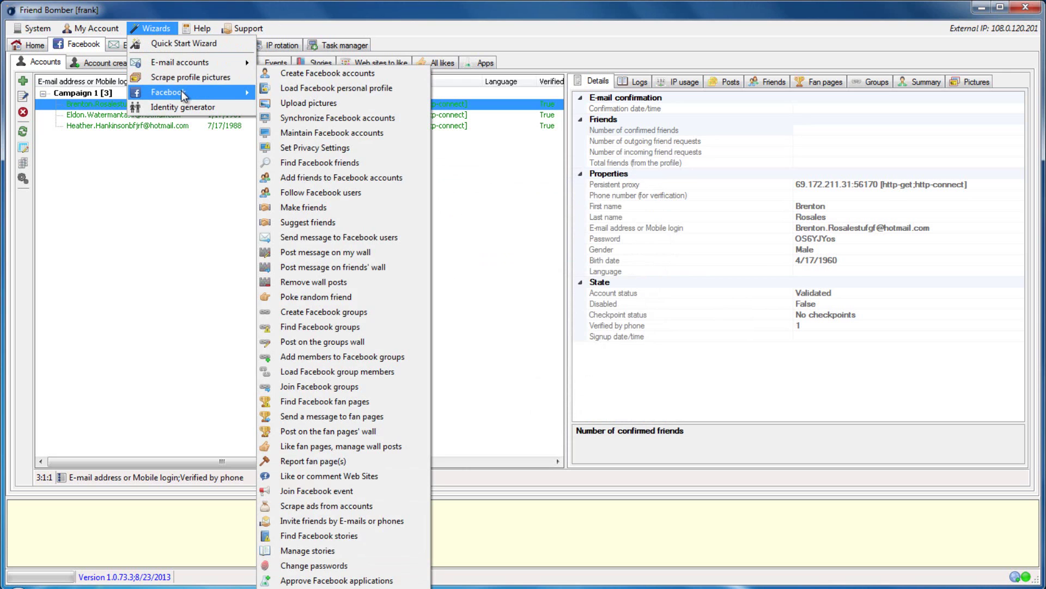
left_click(312, 163)
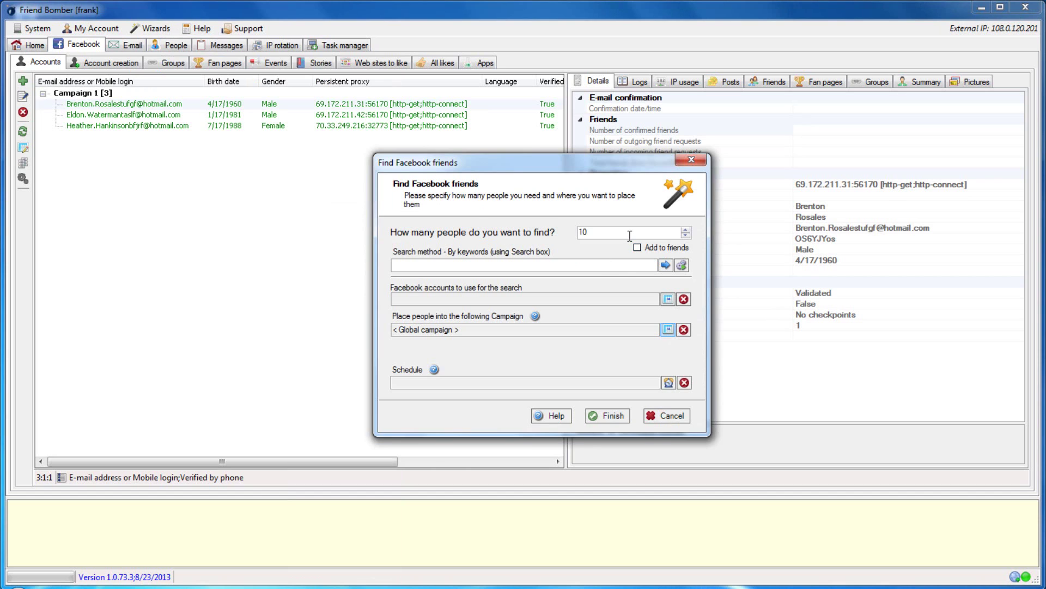
Keep the number of people to find at 10.
left_click(685, 235)
left_click(686, 235)
left_click(686, 230)
left_click(685, 230)
Search for the keyword 'Sports' with the search filter set to people.
left_click(617, 265)
type("Sports")
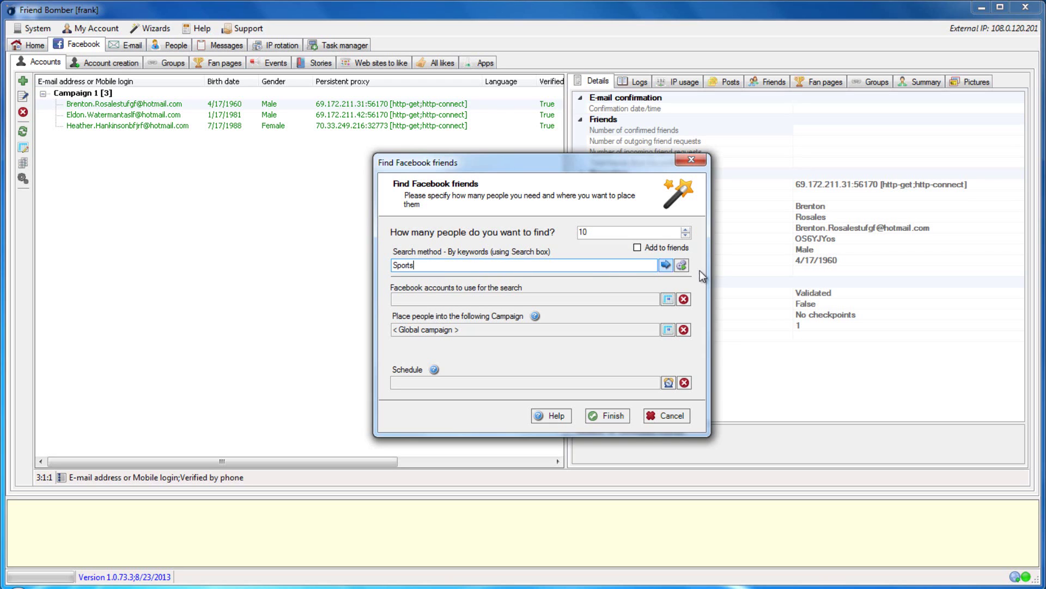
left_click(683, 266)
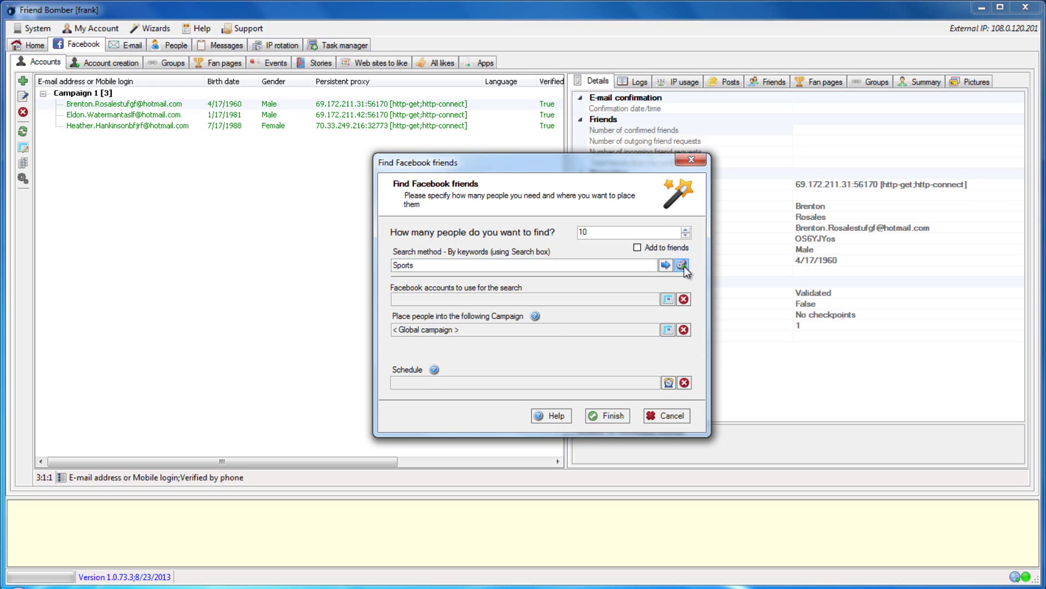
left_click(499, 311)
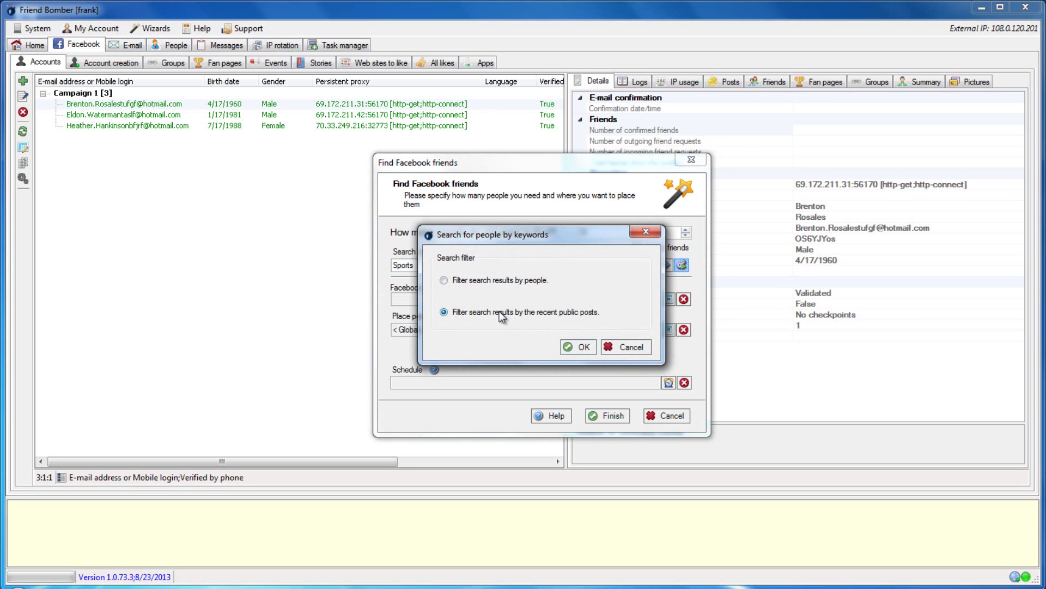
left_click(504, 279)
left_click(579, 348)
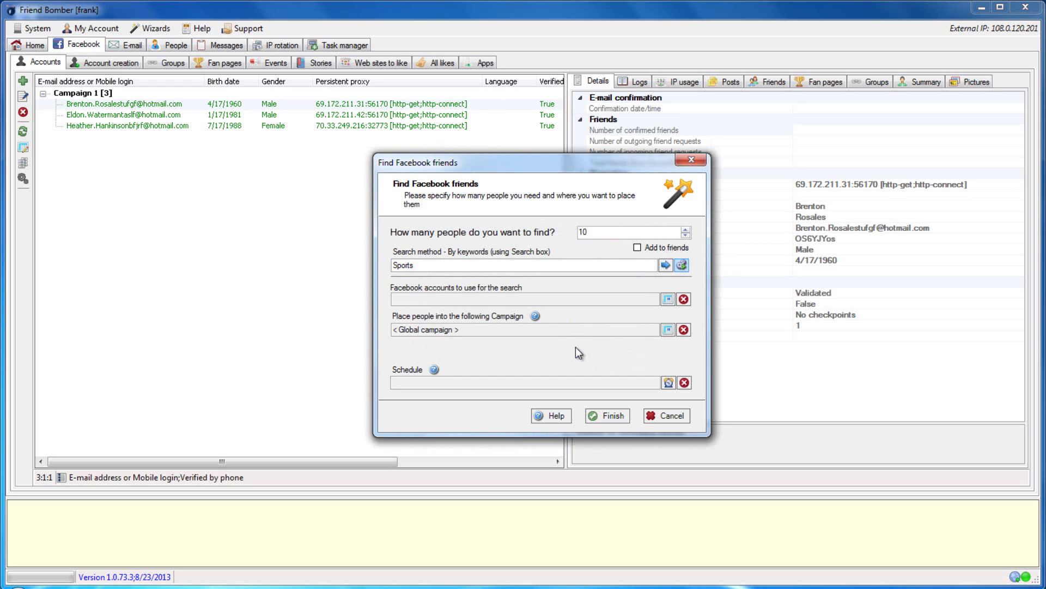
Run the search with the first account, send found people to Campaign 1, and finish the wizard.
left_click(668, 298)
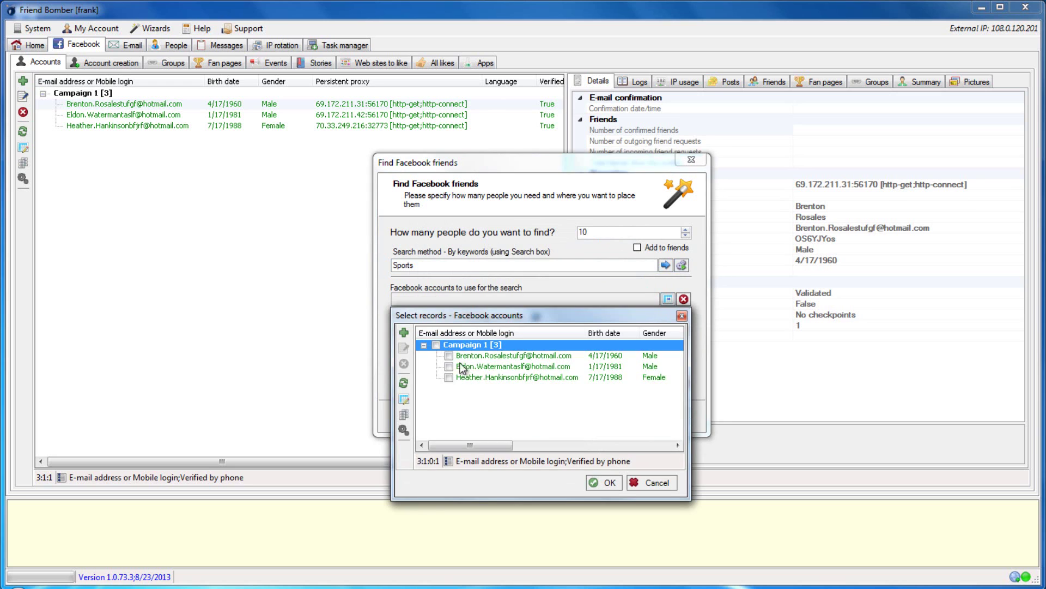
left_click(449, 355)
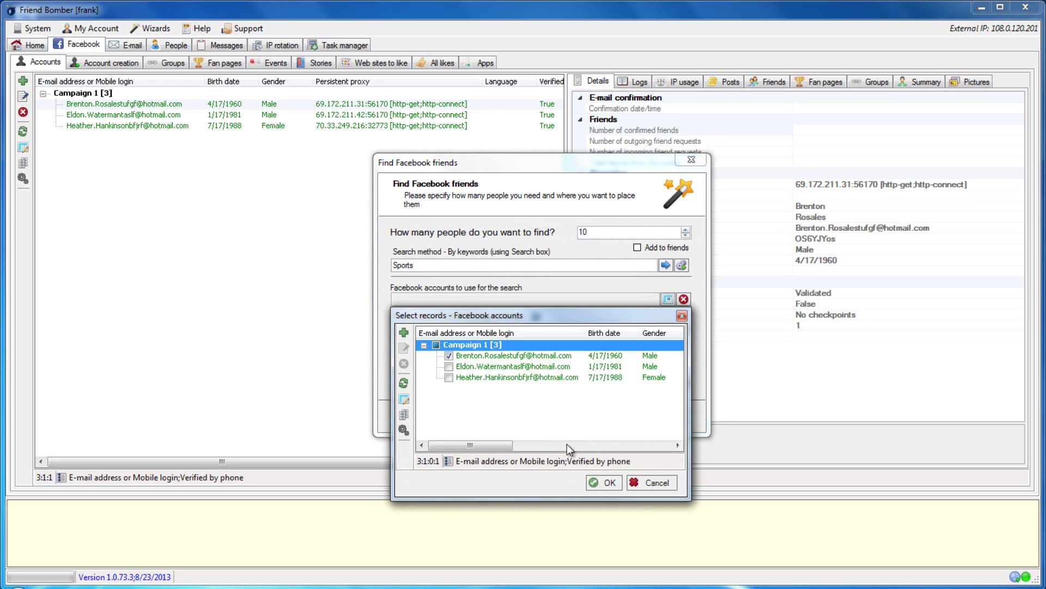
left_click(598, 483)
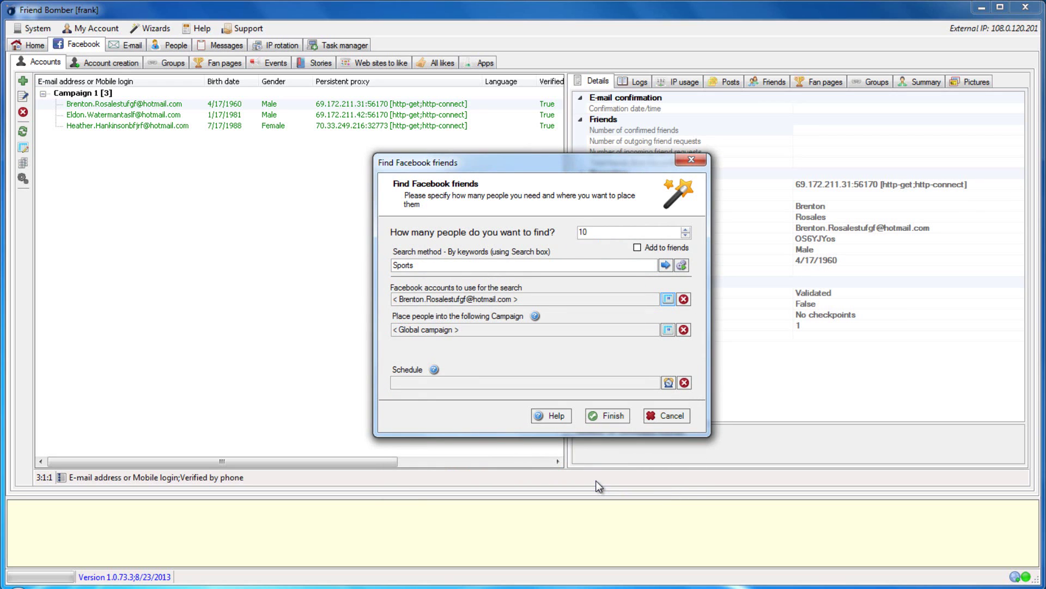
left_click(668, 330)
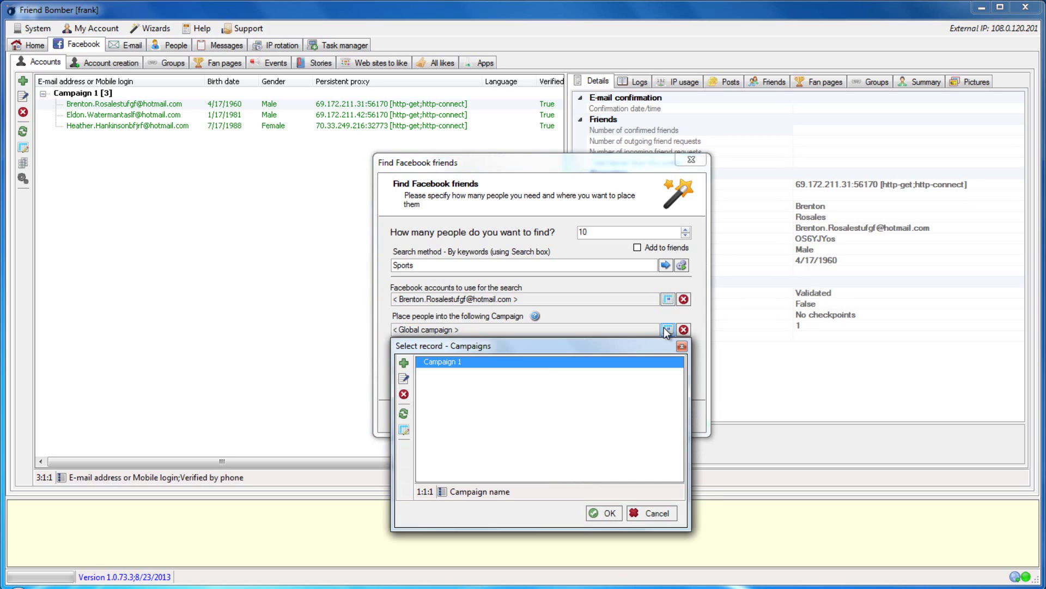
left_click(601, 511)
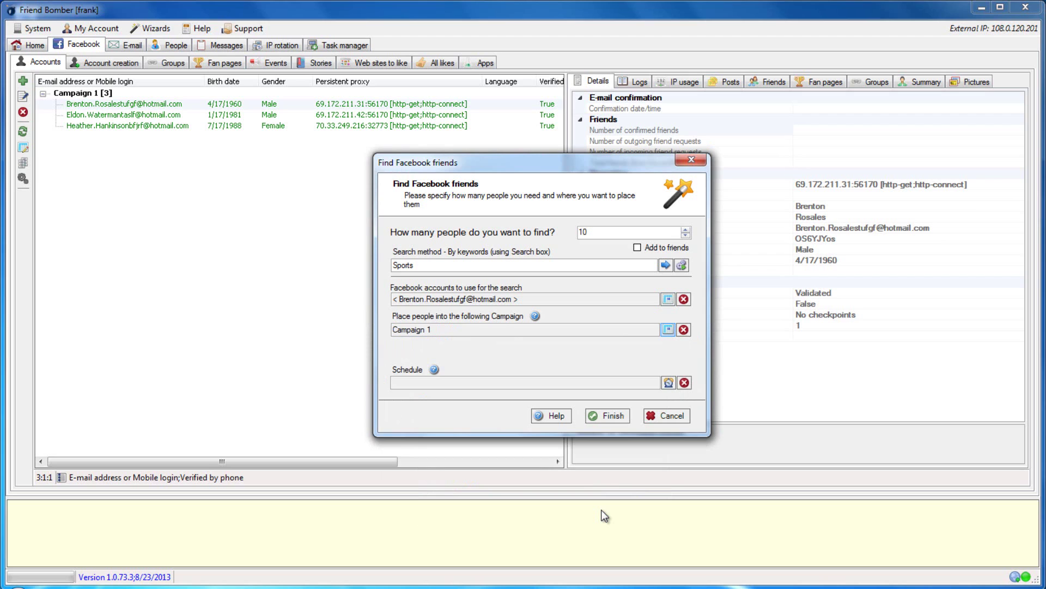
left_click(585, 384)
left_click(602, 417)
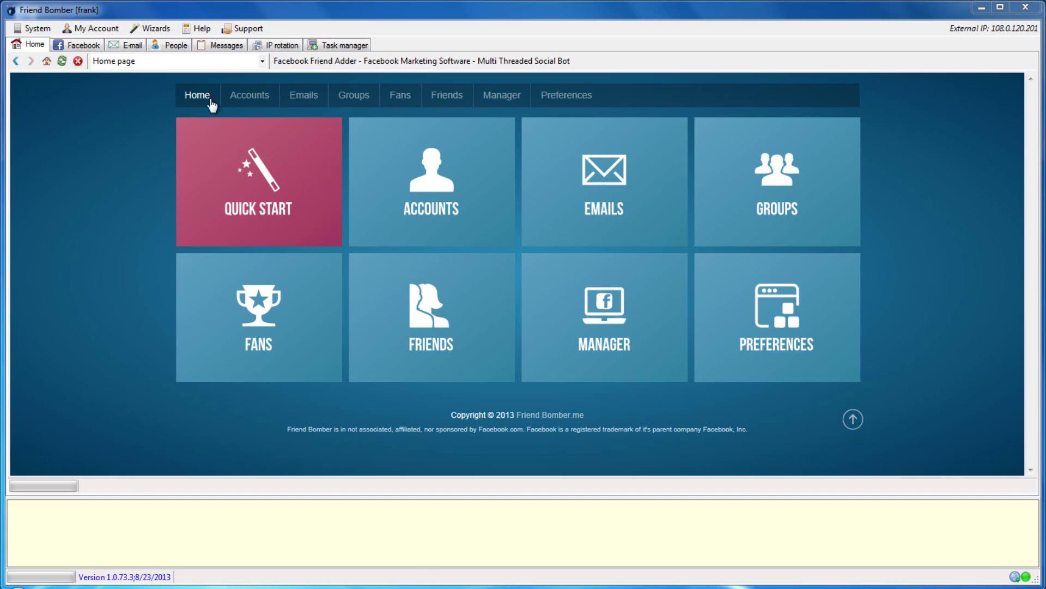
Launch another Find Facebook friends wizard from Wizards > Facebook.
left_click(158, 29)
mouse_move(172, 92)
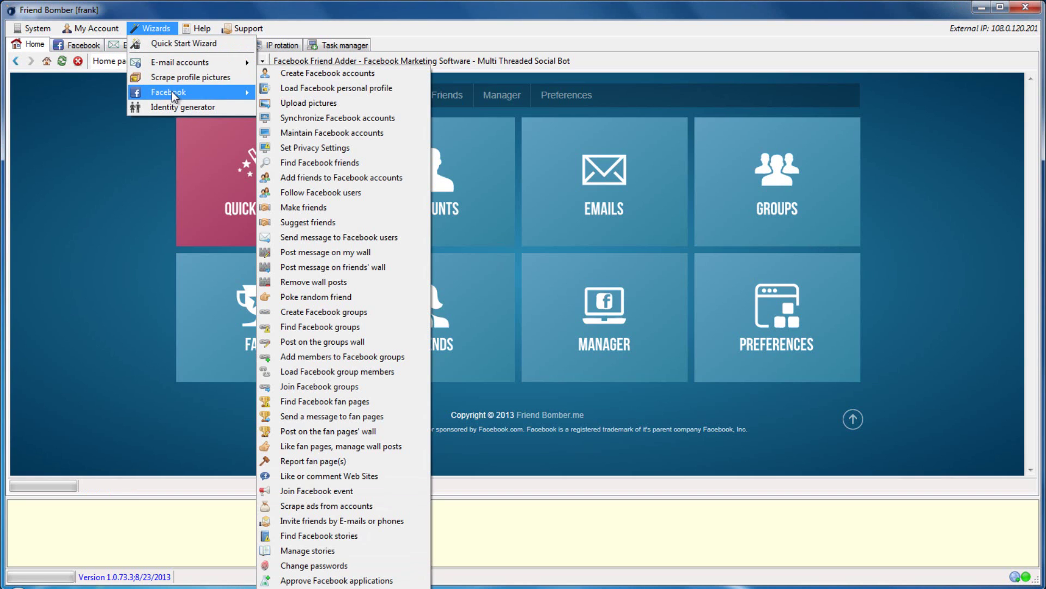
left_click(293, 163)
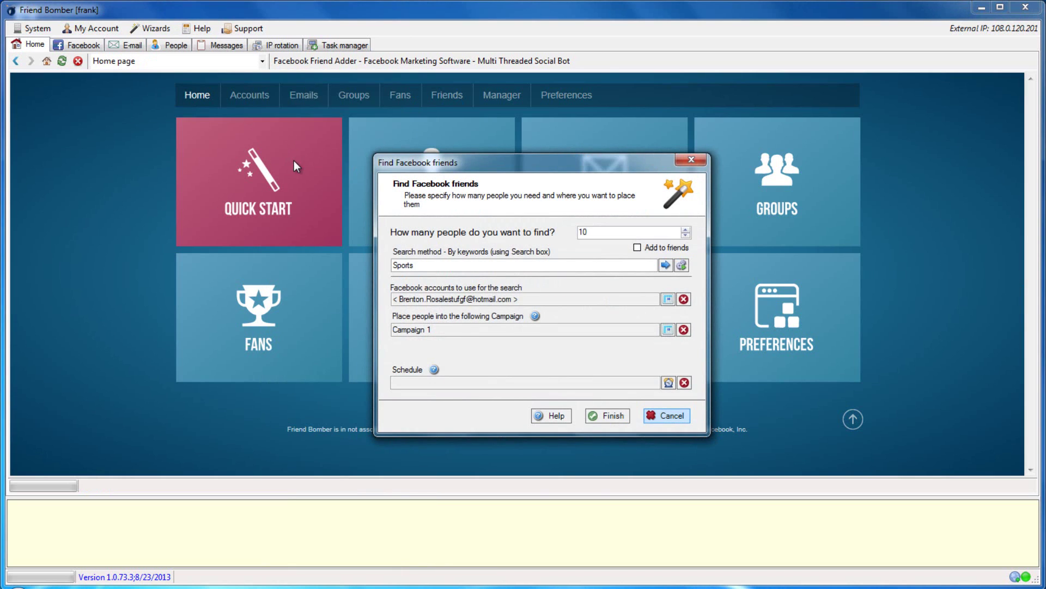
Set the search method to By parts of life and open its keyword fields at Hometown.
left_click(666, 265)
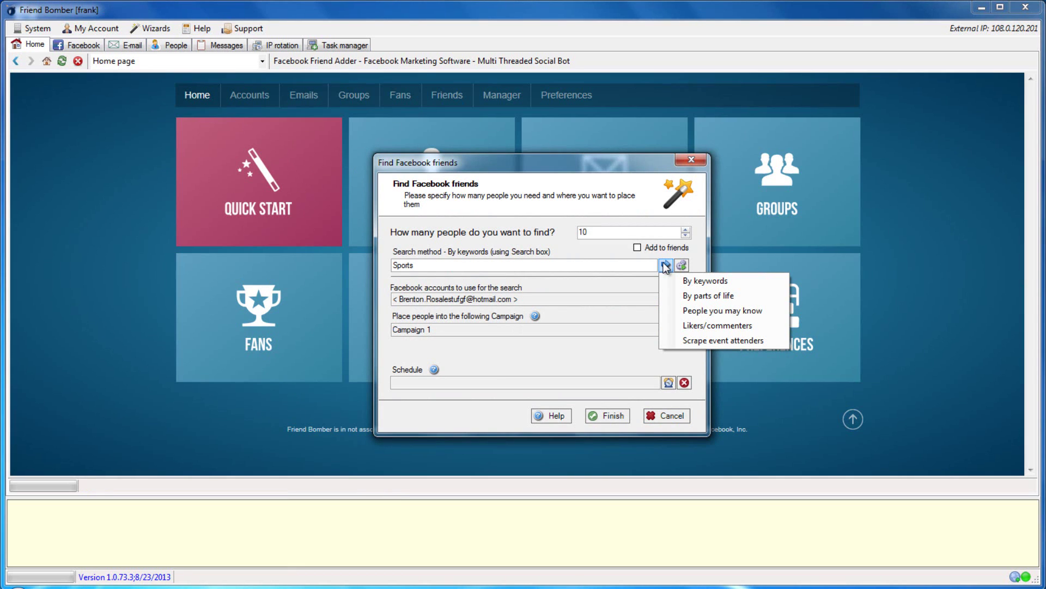
left_click(683, 295)
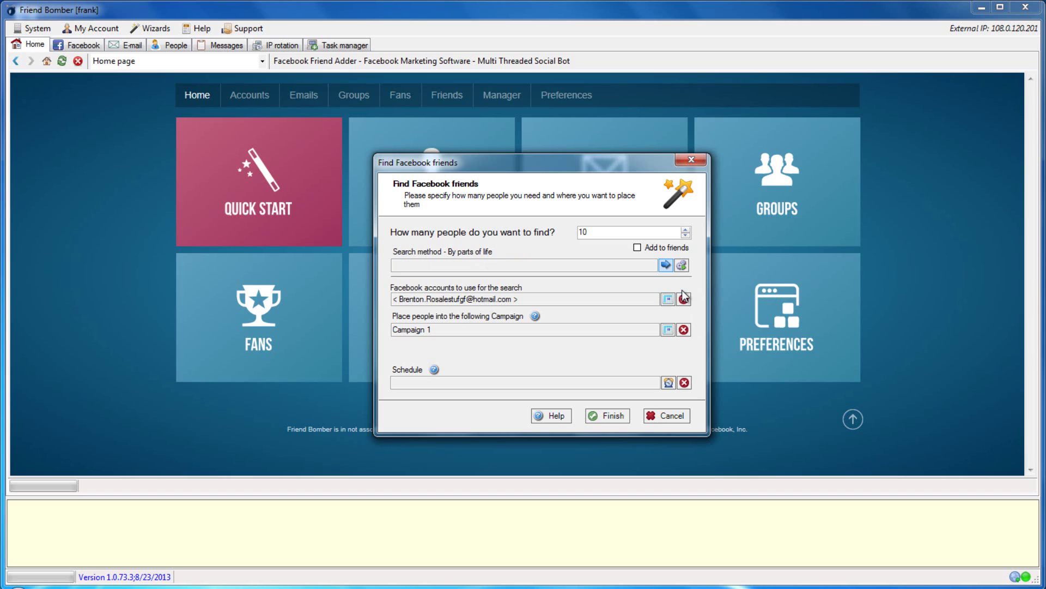
left_click(681, 265)
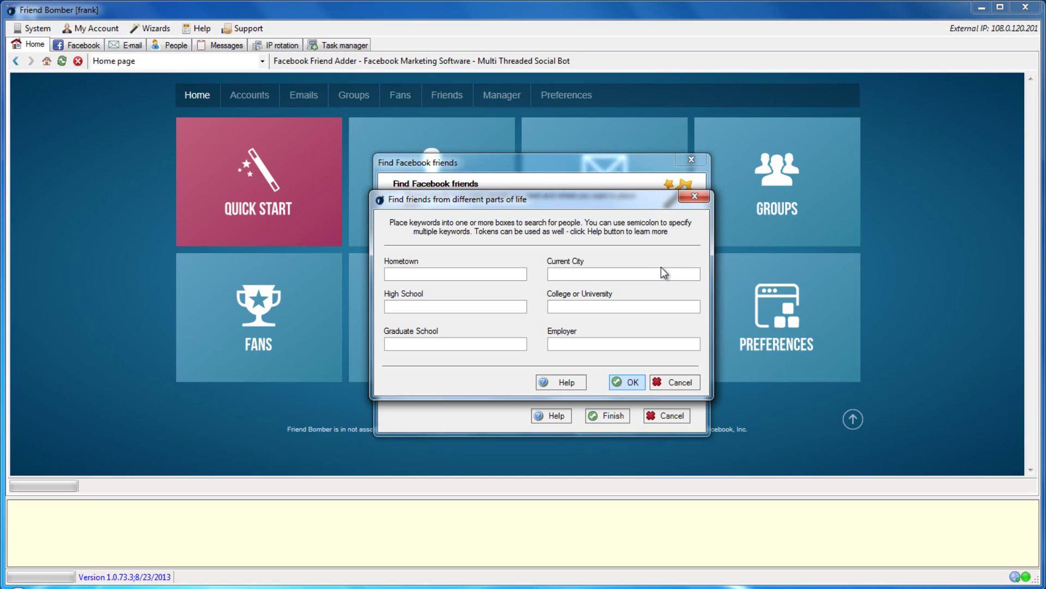
left_click(517, 275)
Set Hometown to 'New York', removing the extra Maine entry and the trial Denver Current City.
type("New York;")
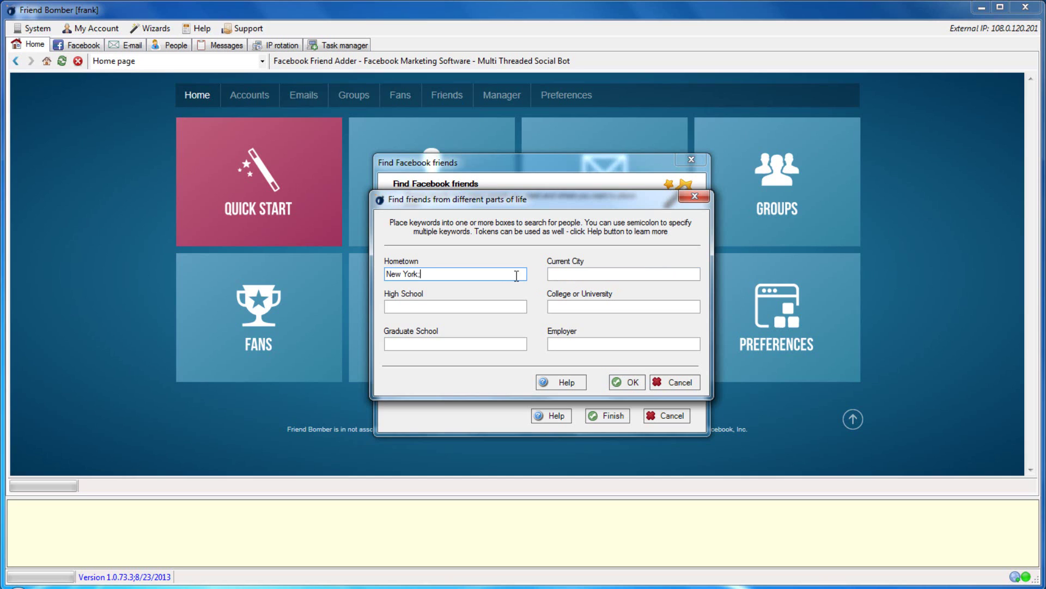
type(" Maine")
left_click_drag(419, 276, 468, 275)
key("Delete")
left_click(584, 275)
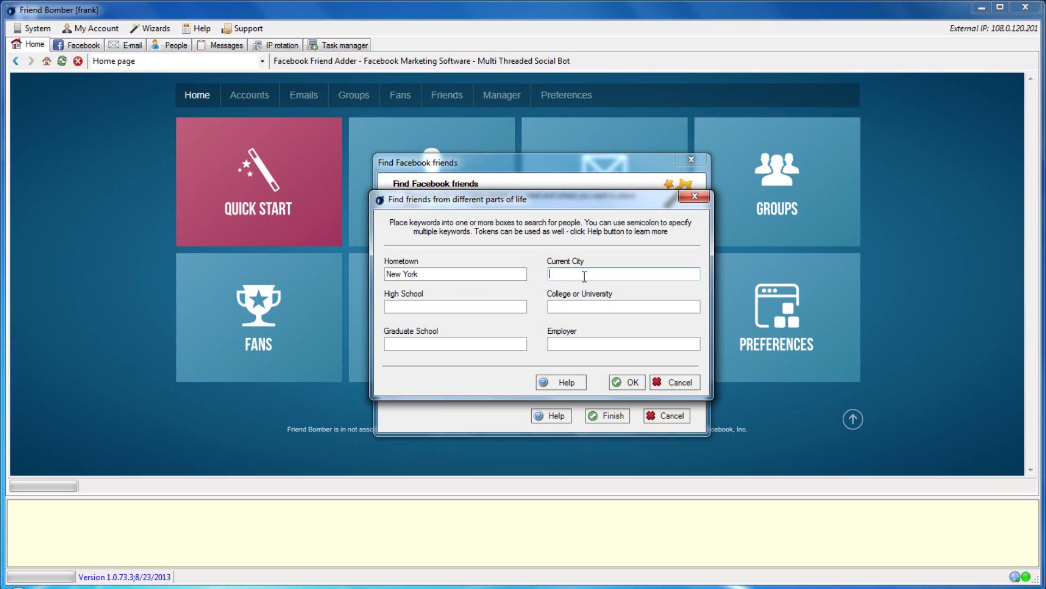
type("Denver")
double_click(584, 275)
key("Delete")
left_click(510, 275)
key("ctrl+a")
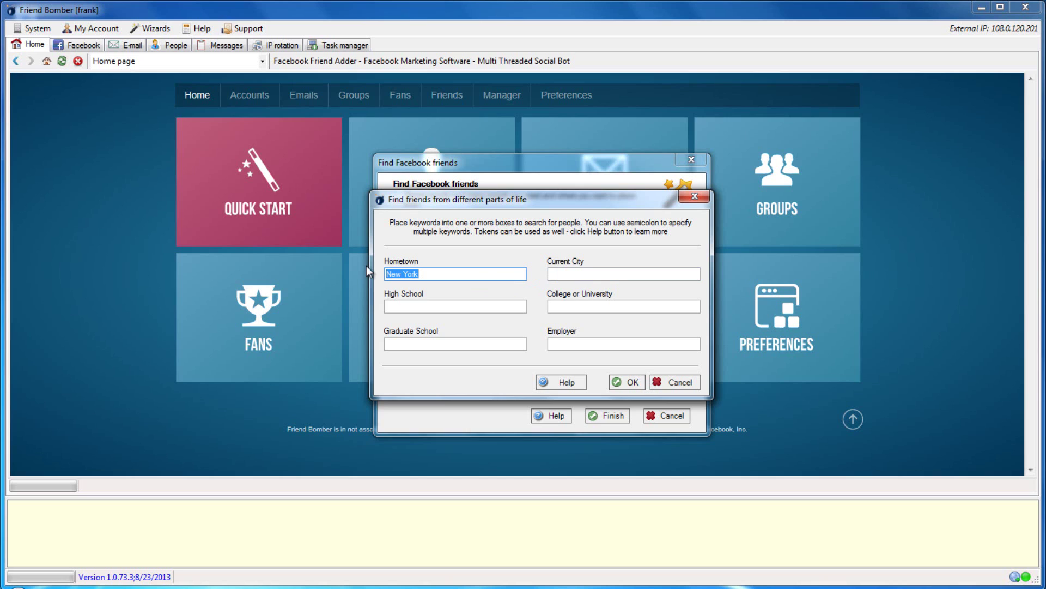
key("End")
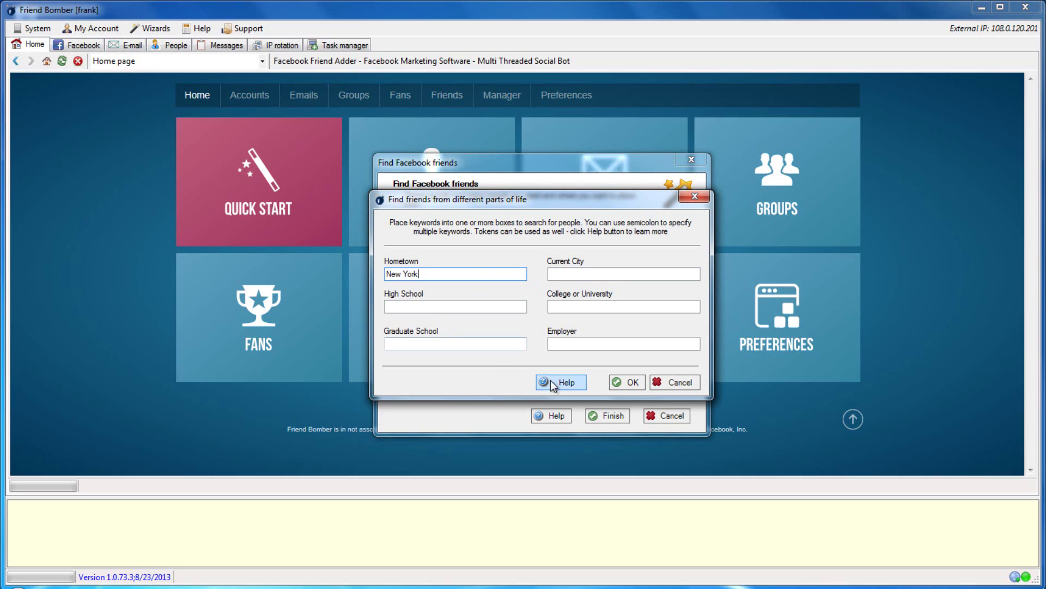
left_click(633, 380)
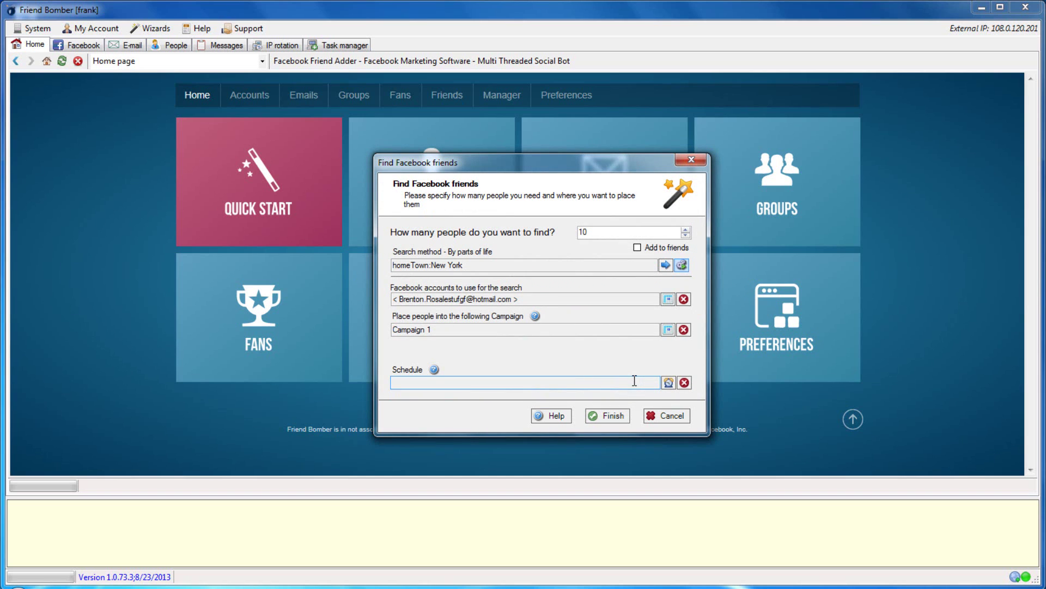
left_click(668, 299)
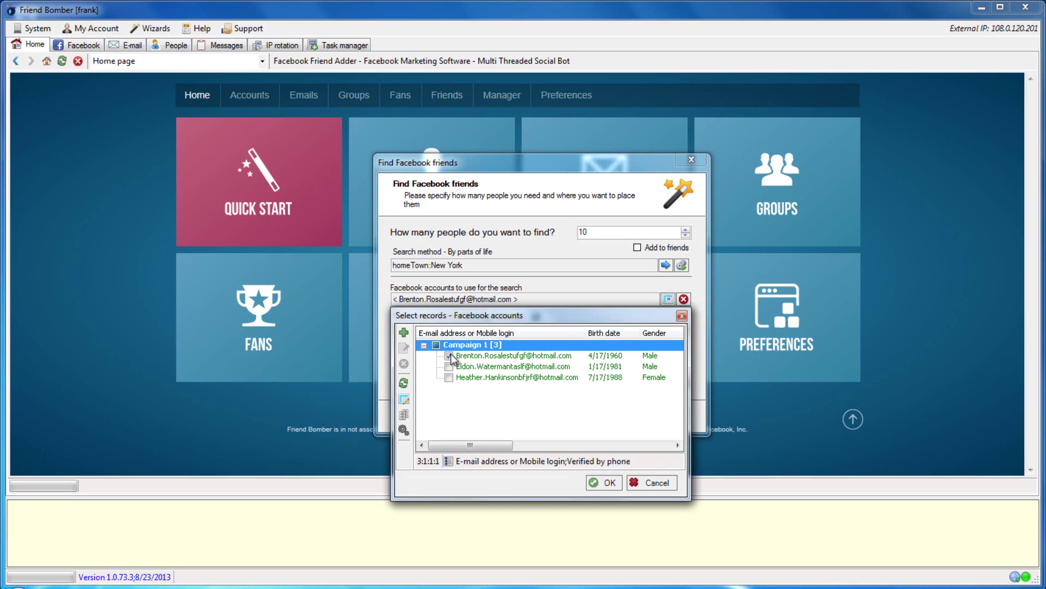
key("Return")
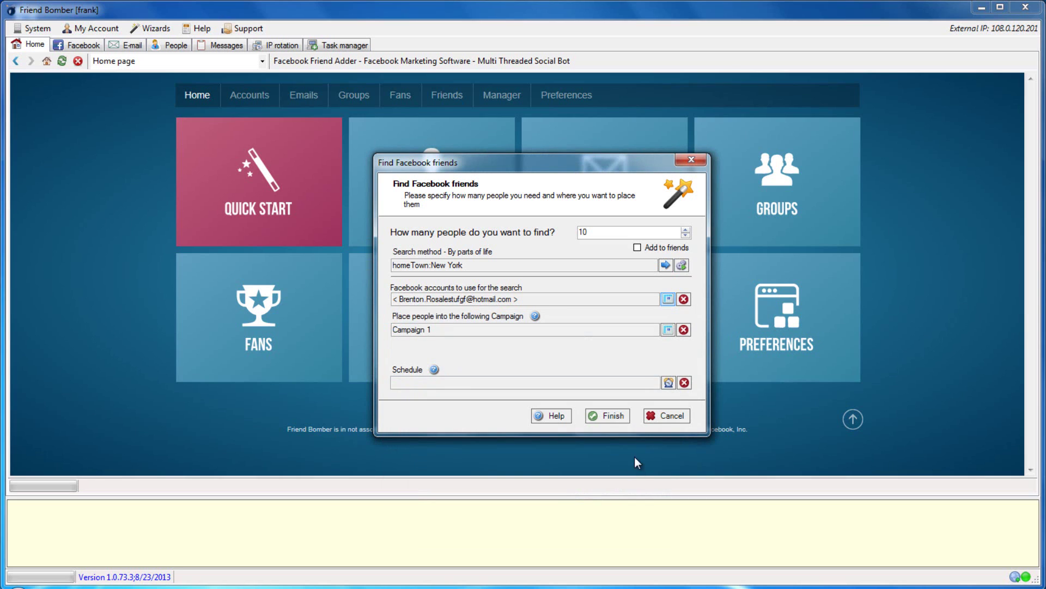
left_click(668, 329)
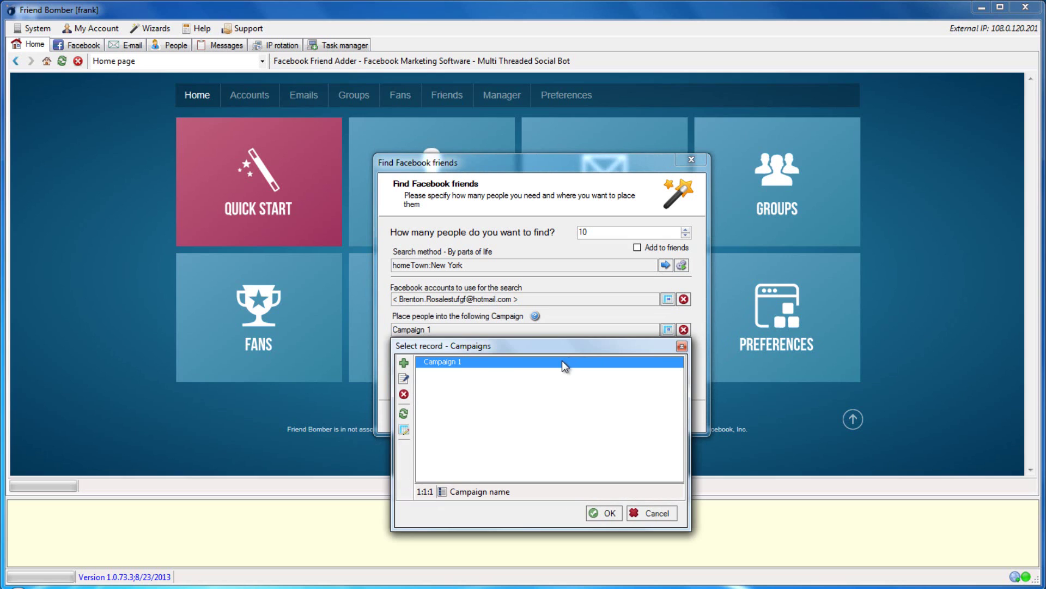
double_click(561, 361)
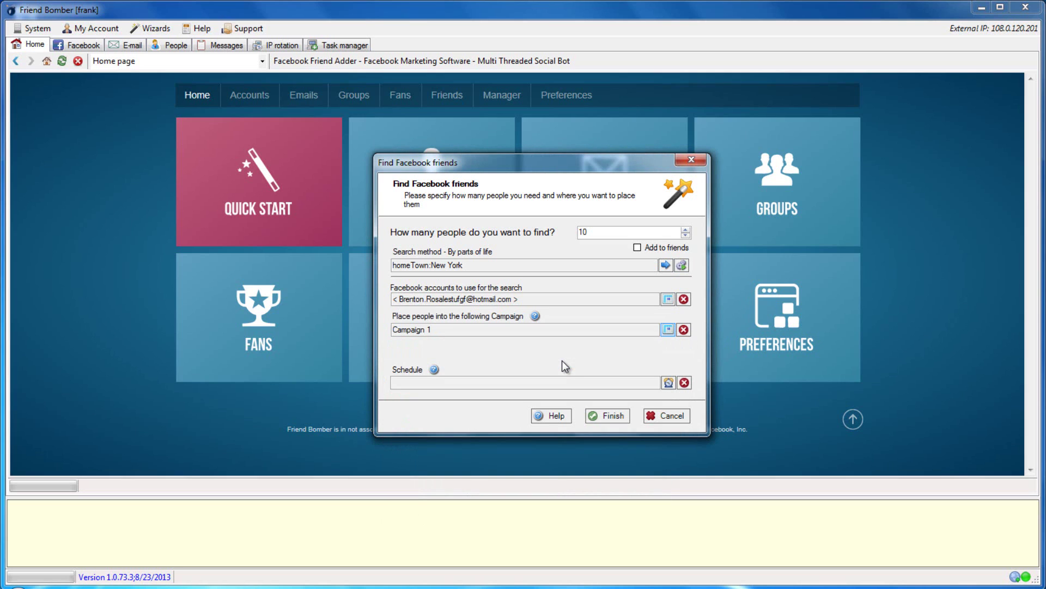
left_click(686, 231)
left_click(686, 236)
Finish the wizard to add the 10-person New York hometown search into Campaign 1.
left_click(620, 415)
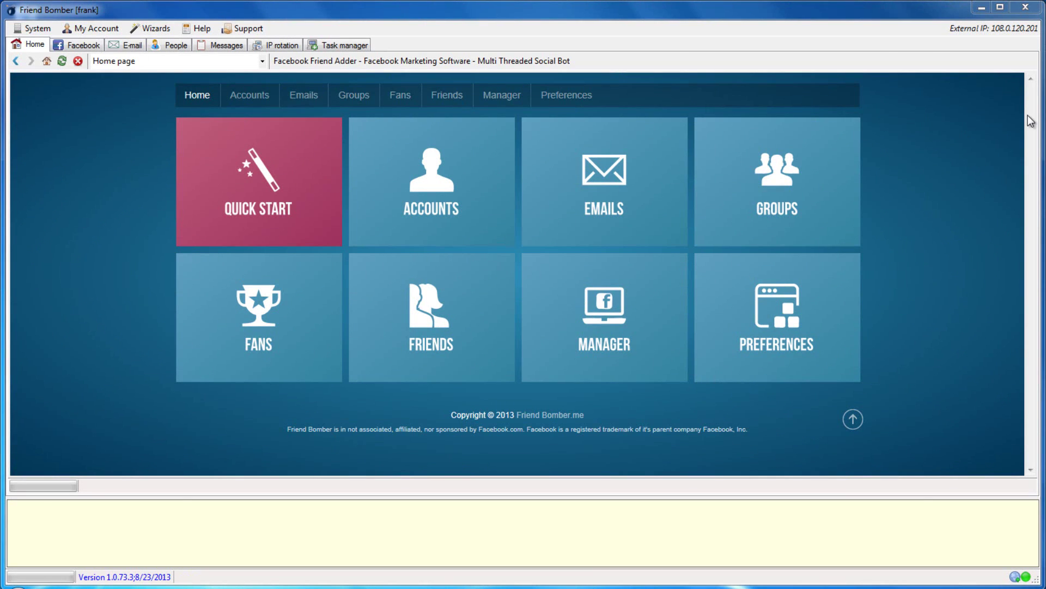
Launch a third Find Facebook friends wizard.
left_click(145, 30)
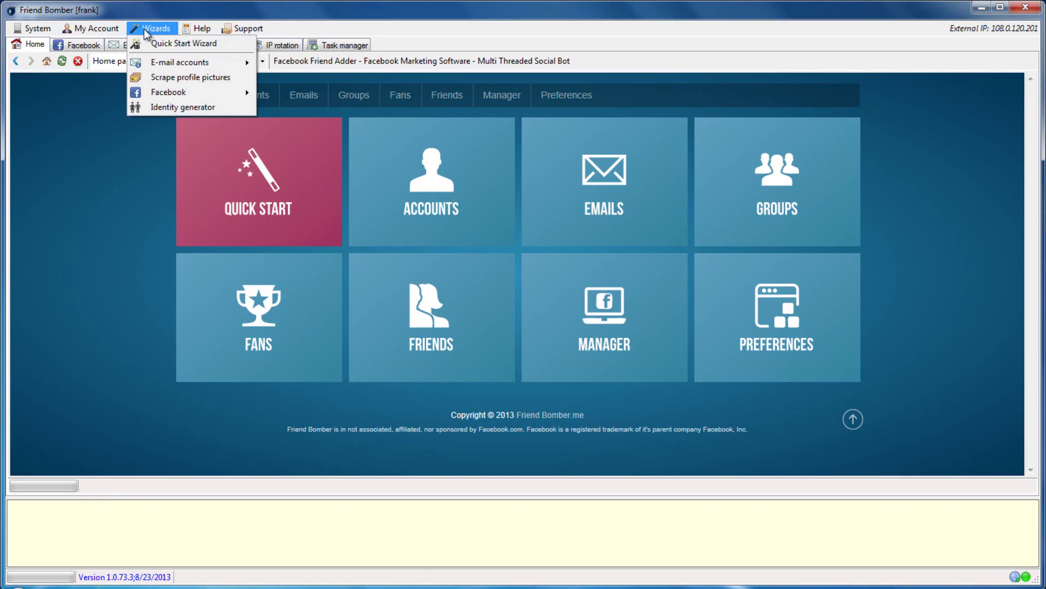
mouse_move(162, 93)
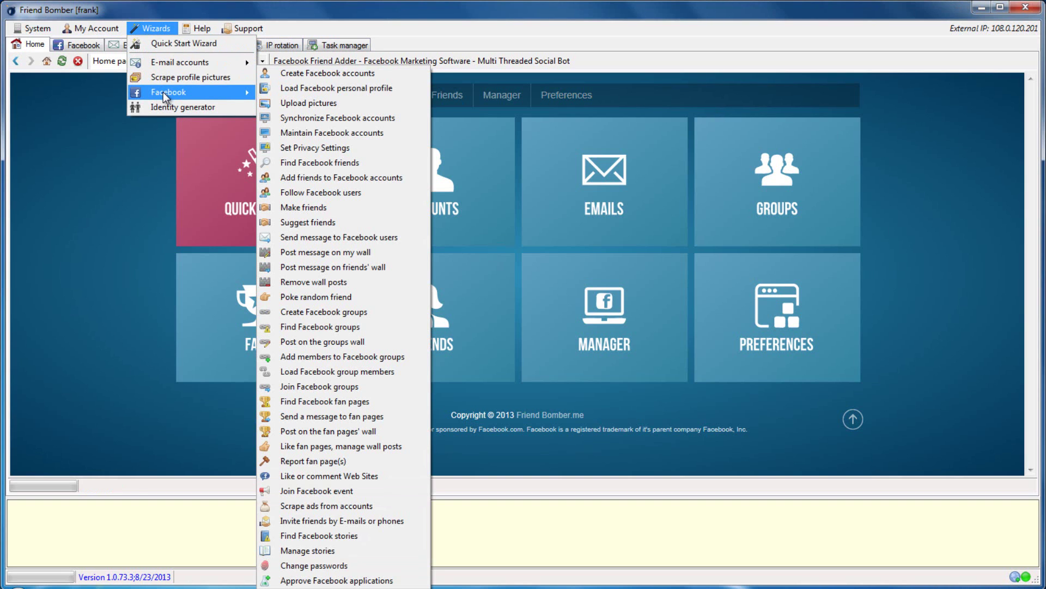
left_click(292, 163)
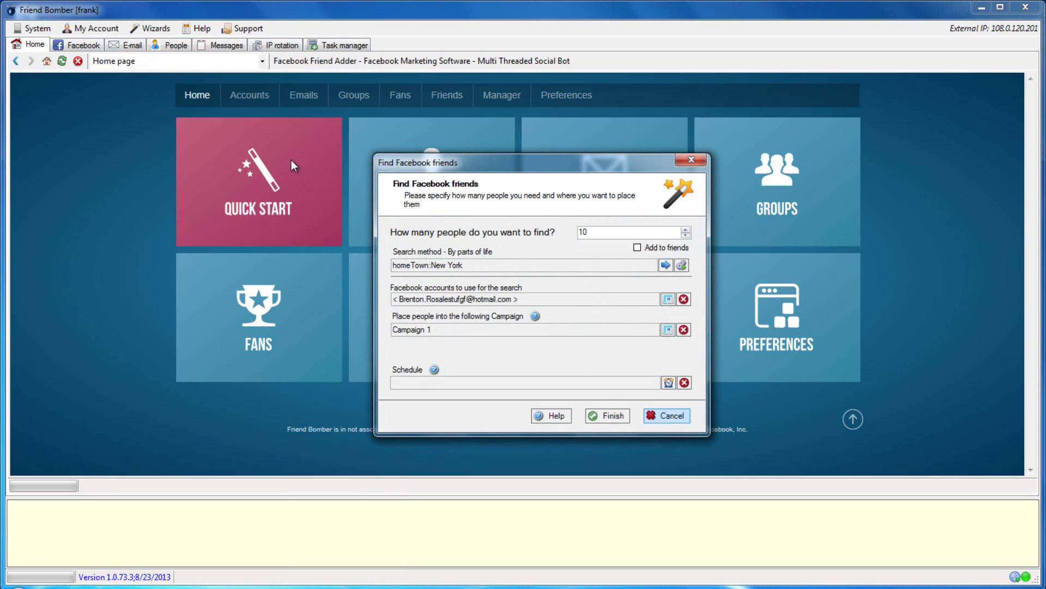
Switch its search method to People you may know and open the account picker.
left_click(666, 265)
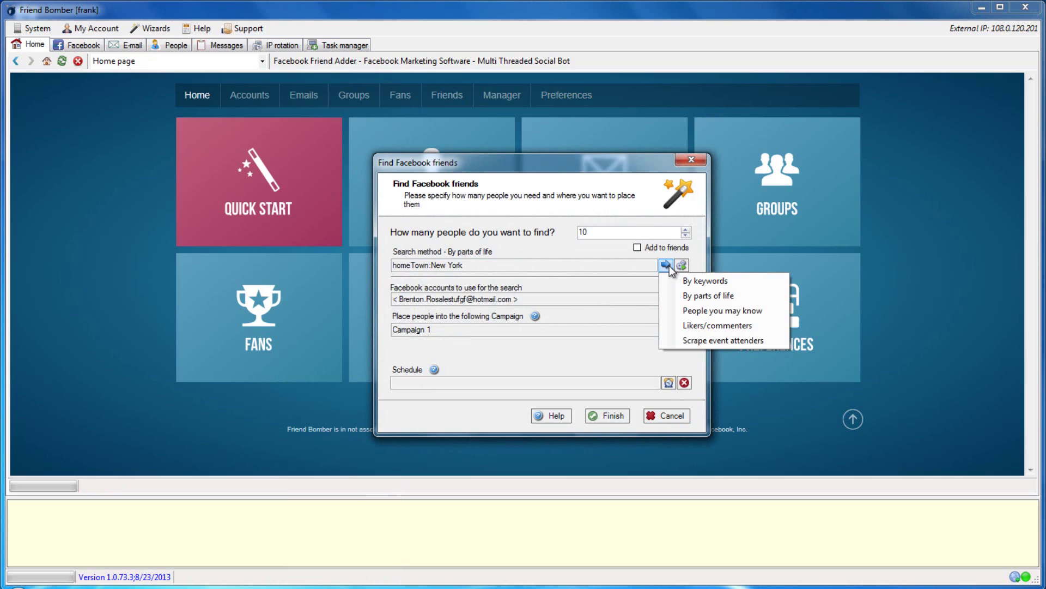
left_click(686, 311)
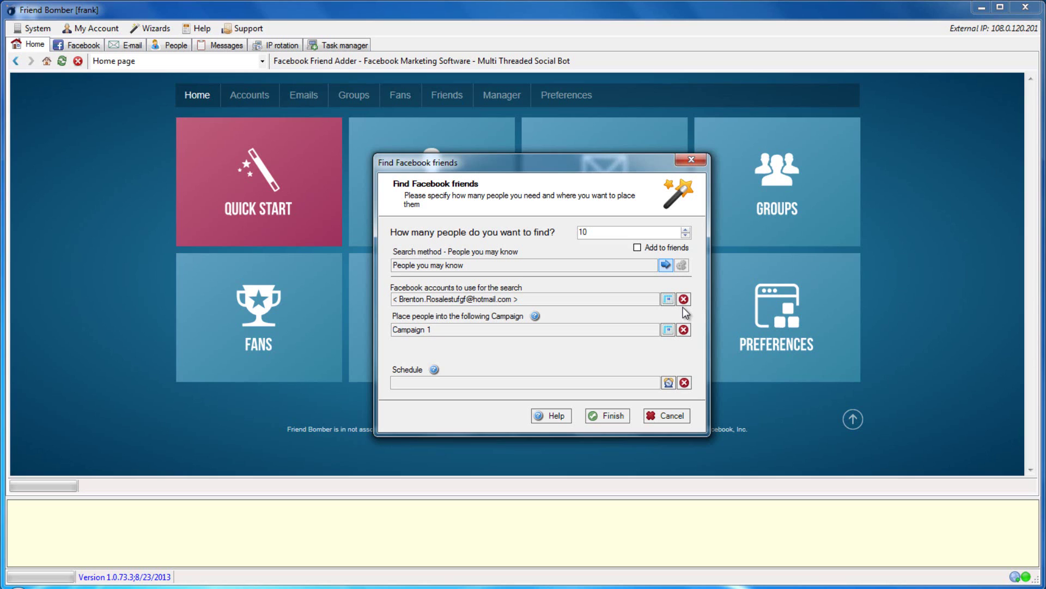
left_click(668, 299)
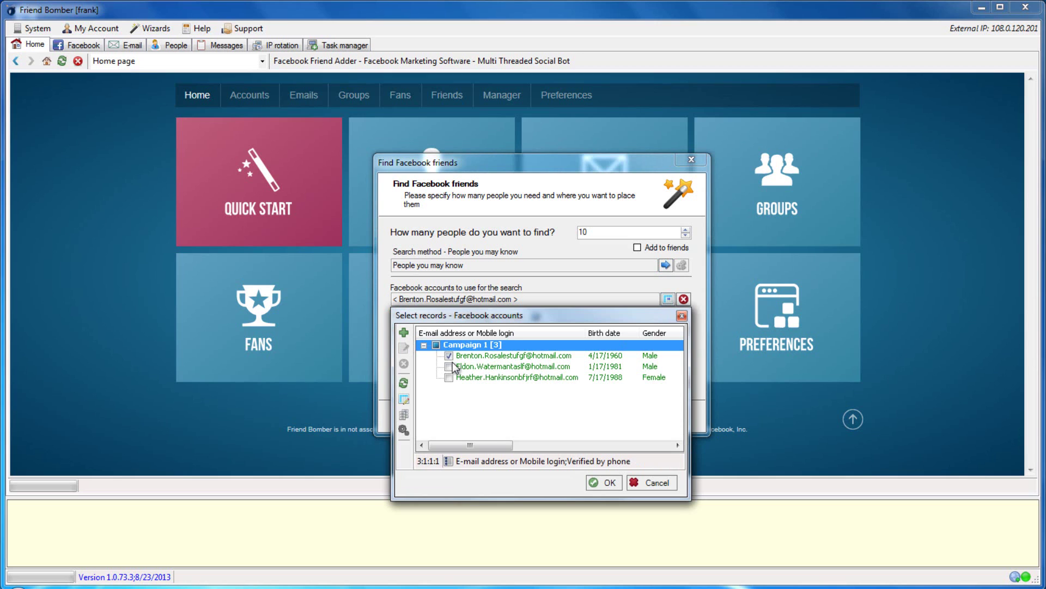
Confirm the search account and Campaign 1, keep 10 people, and finish the task.
left_click(603, 482)
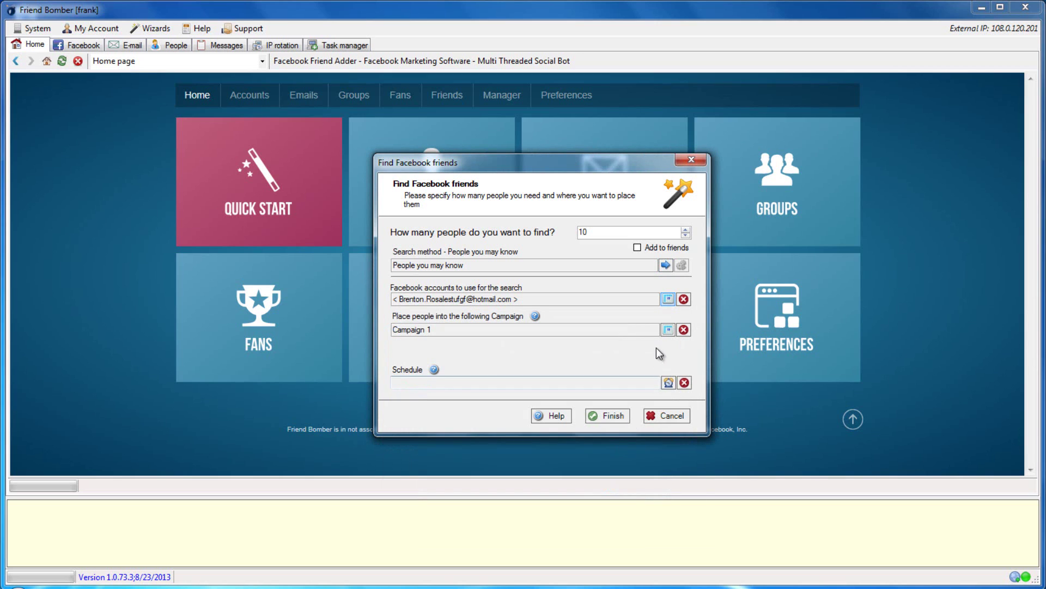
left_click(668, 330)
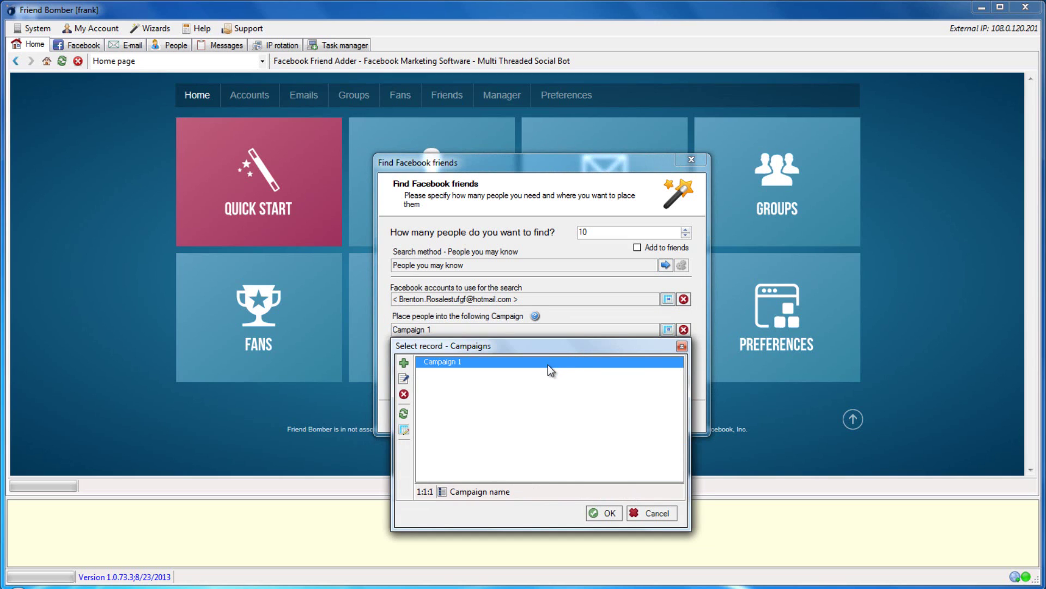
left_click(610, 512)
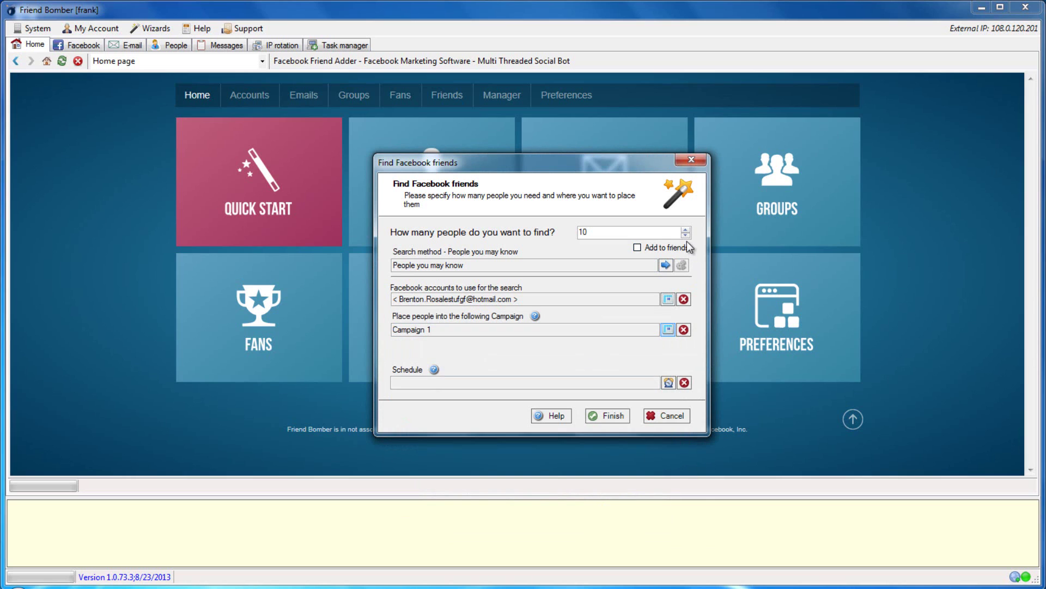
left_click(686, 234)
left_click(686, 235)
left_click(686, 230)
left_click(686, 230)
left_click(619, 382)
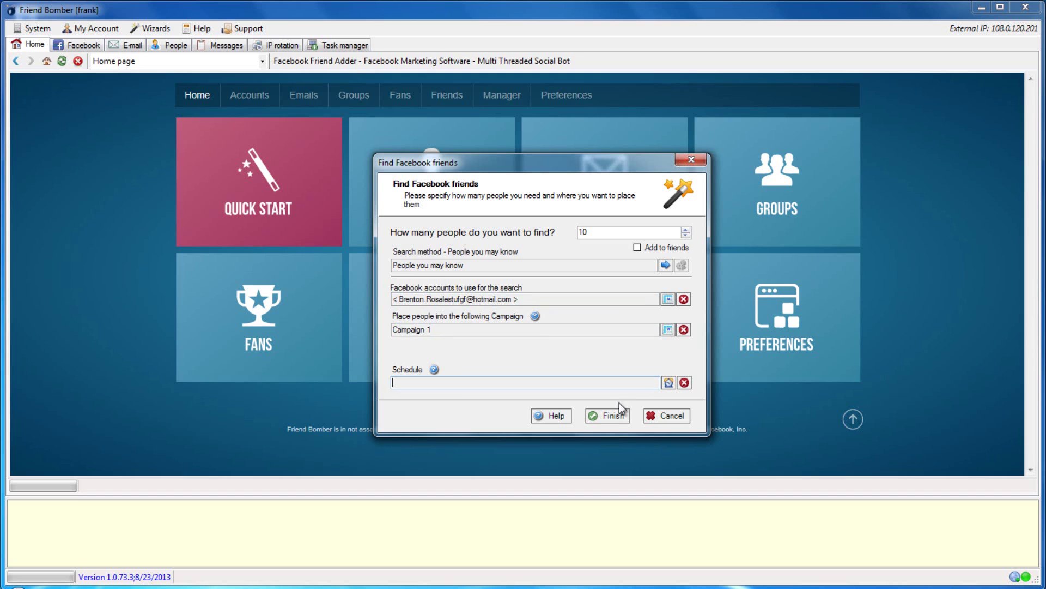
left_click(614, 417)
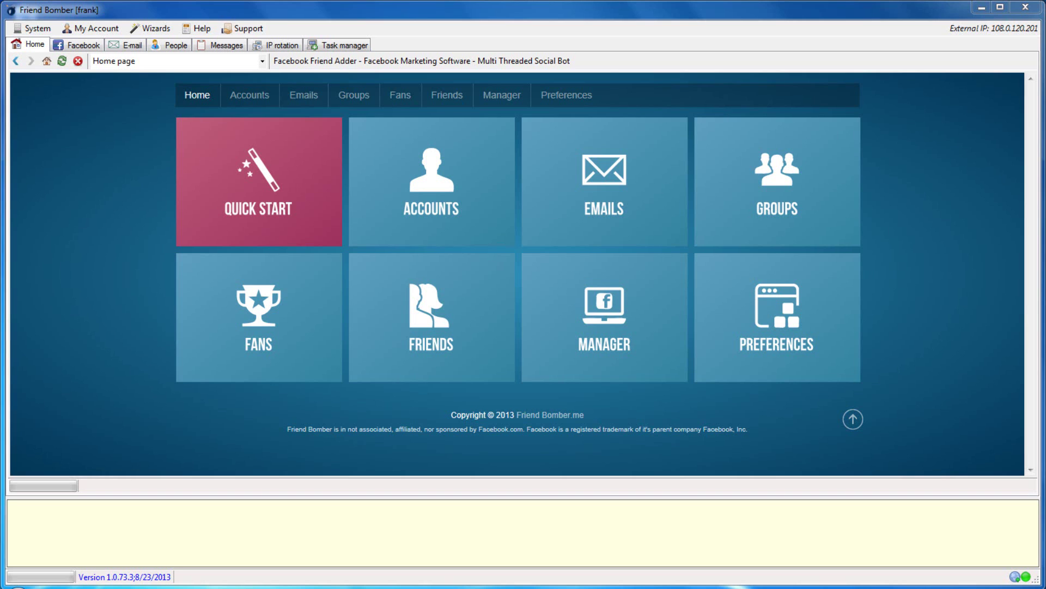
Open the Add Facebook fan pages form from the Fan pages list.
left_click(93, 46)
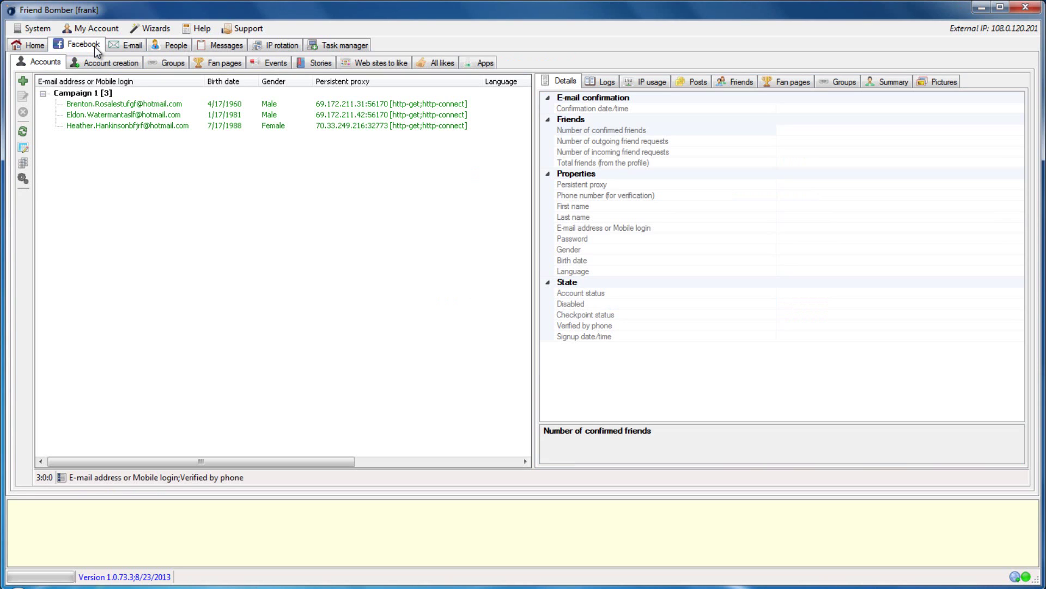
left_click(198, 64)
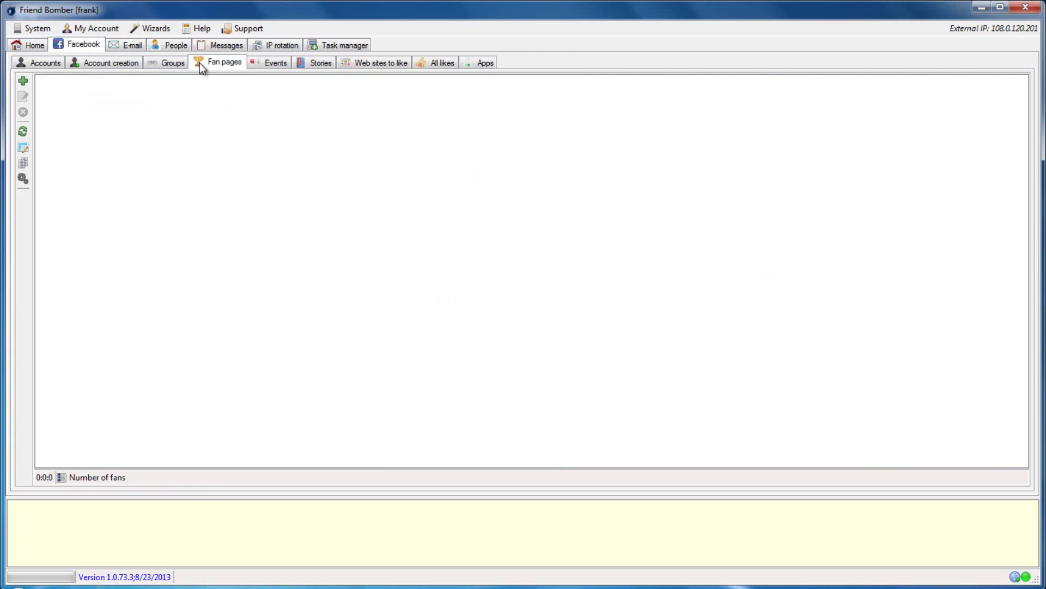
left_click(23, 82)
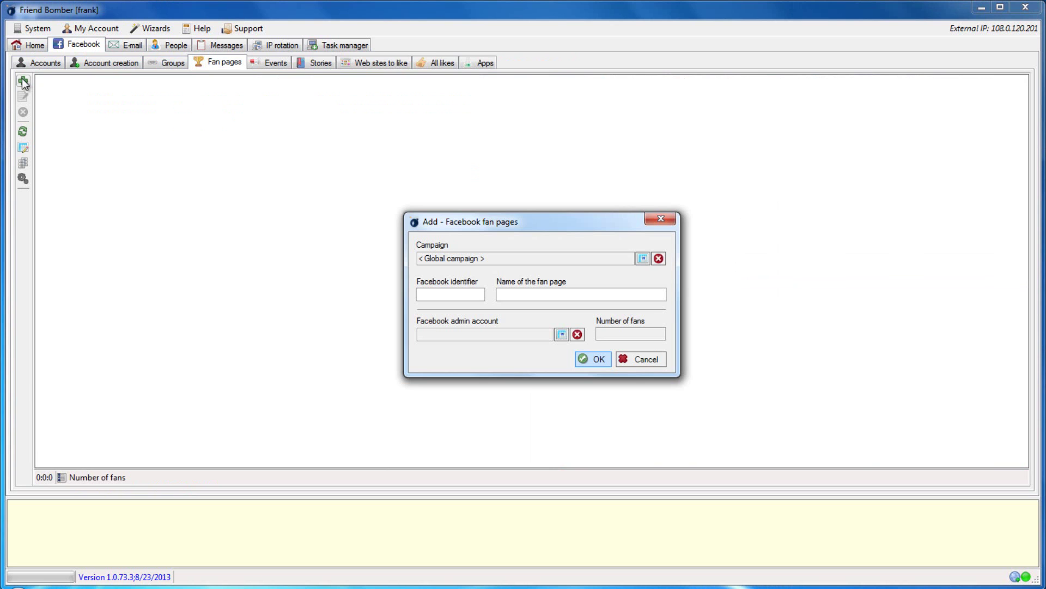
Copy the Kim Kardashian page address from Chrome, then minimize the browser.
key("alt+Tab")
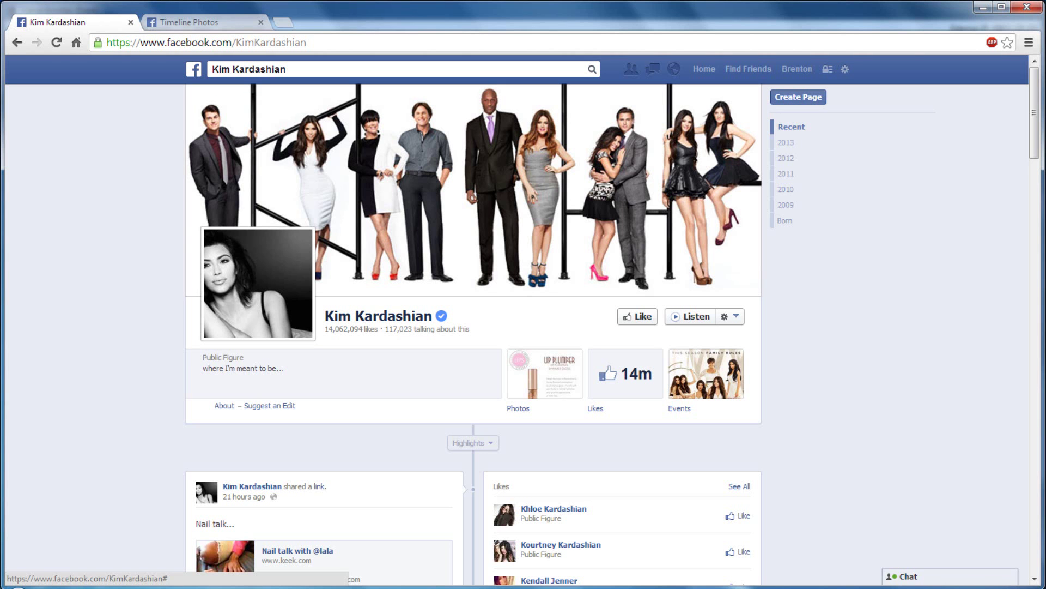
left_click_drag(307, 44, 105, 48)
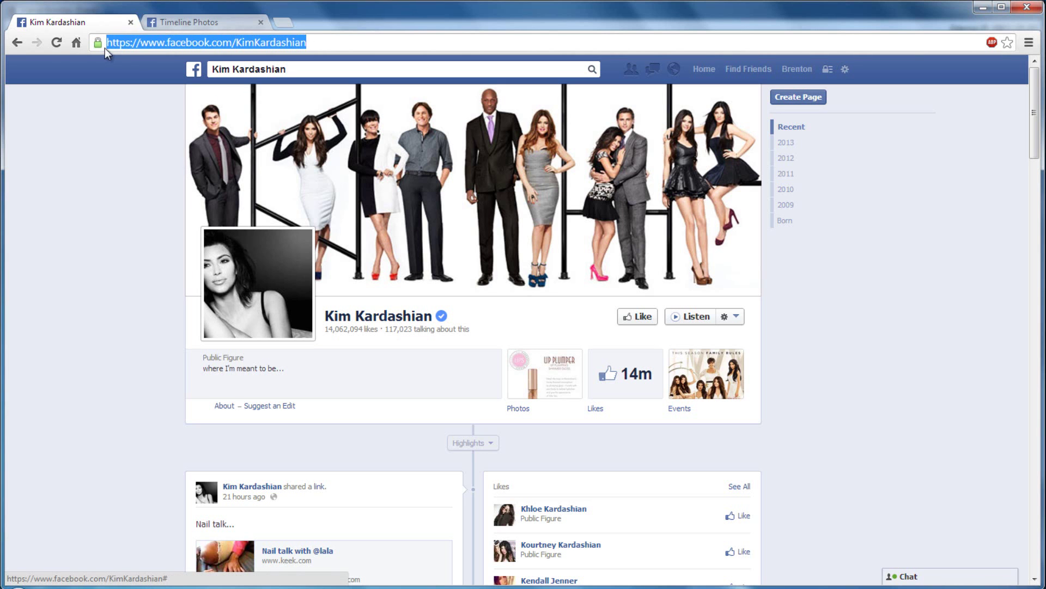
right_click(114, 45)
left_click(128, 66)
left_click(983, 9)
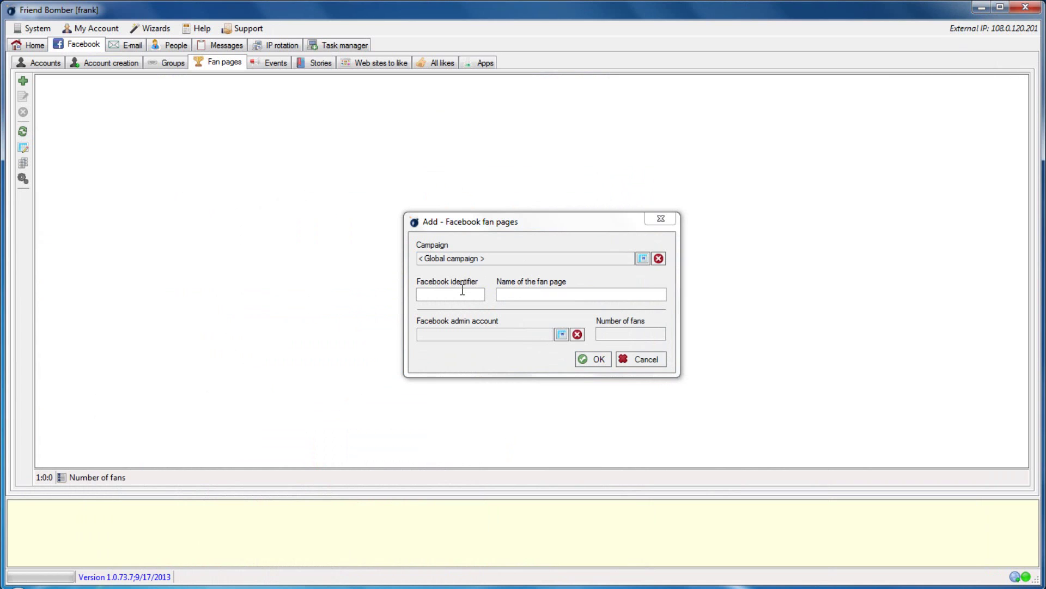
Paste KimKardashian as both the Facebook identifier and the fan page name, then confirm.
left_click(451, 295)
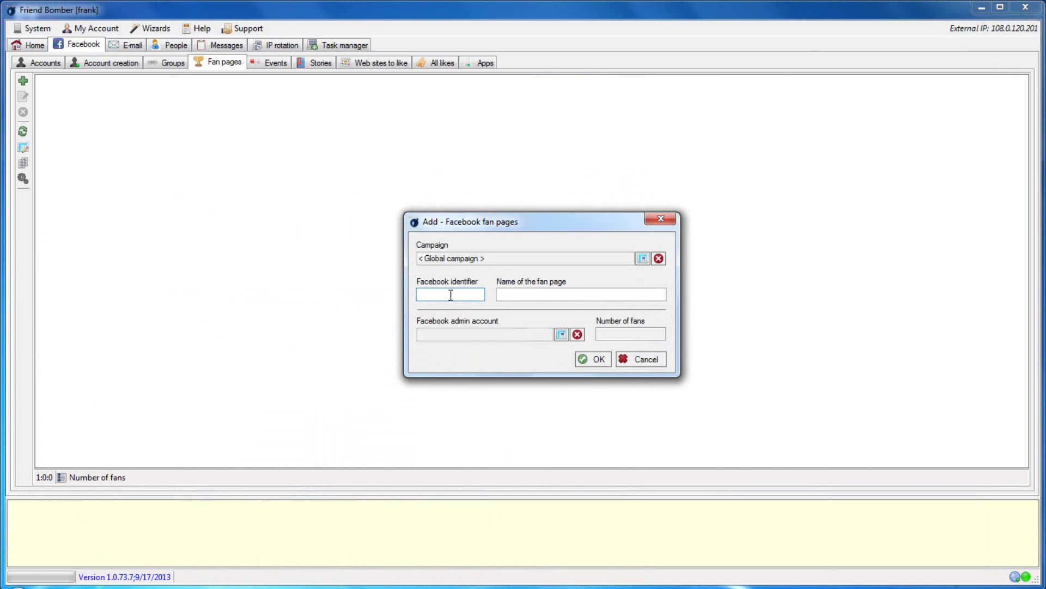
right_click(461, 295)
left_click(499, 357)
left_click(521, 298)
right_click(525, 298)
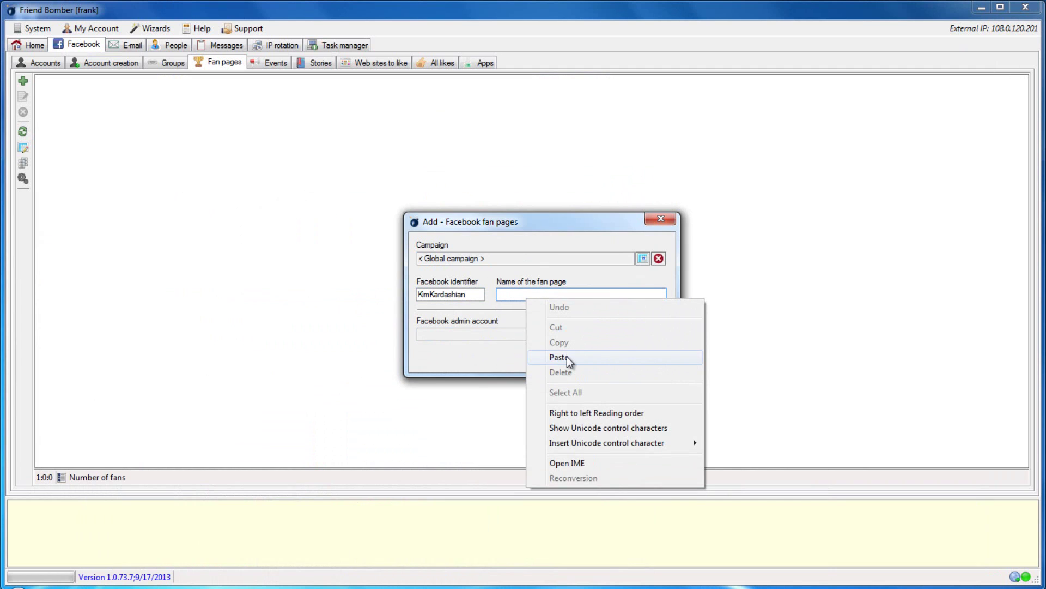
left_click(567, 357)
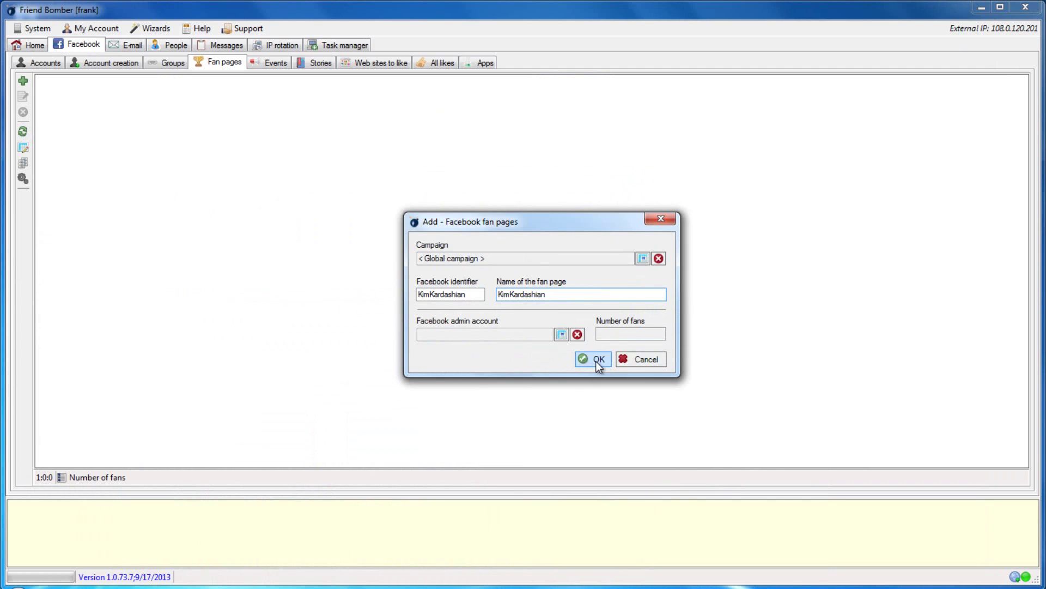
left_click(596, 360)
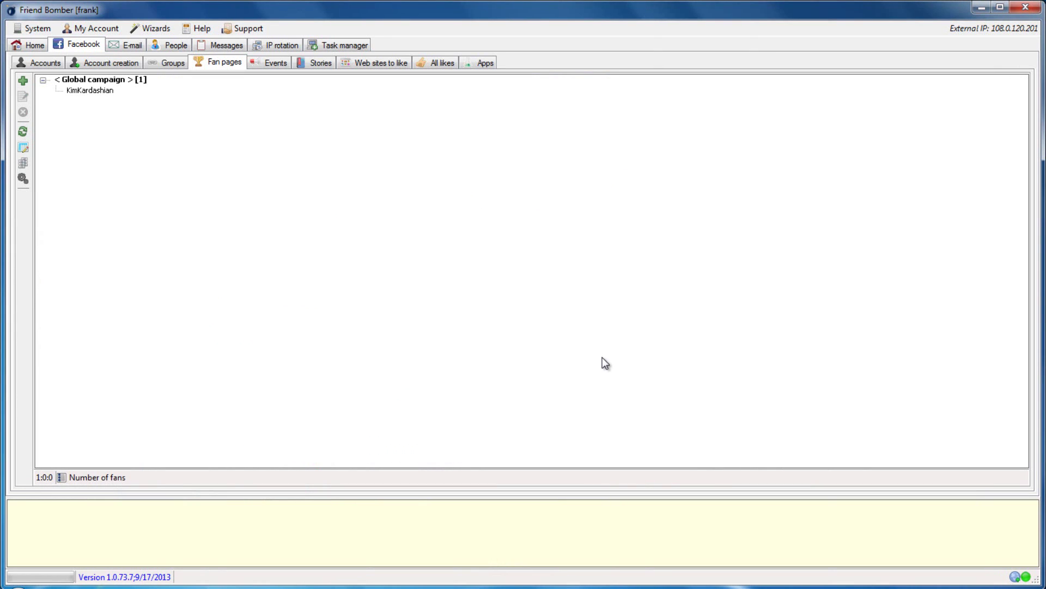